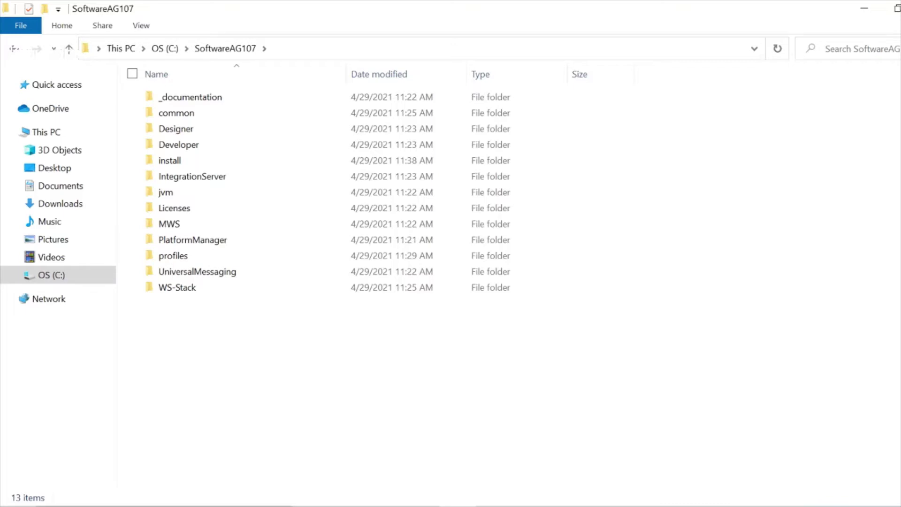
- Open the Windows search panel over the SoftwareAG107 folder in File Explorer
left_click(164, 506)
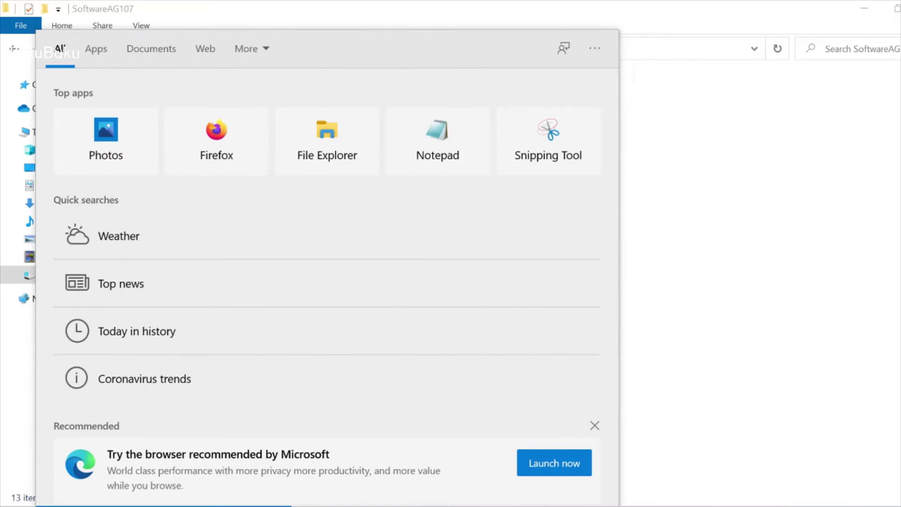
- Search for 'servi' and launch the Services app from the results
type("se")
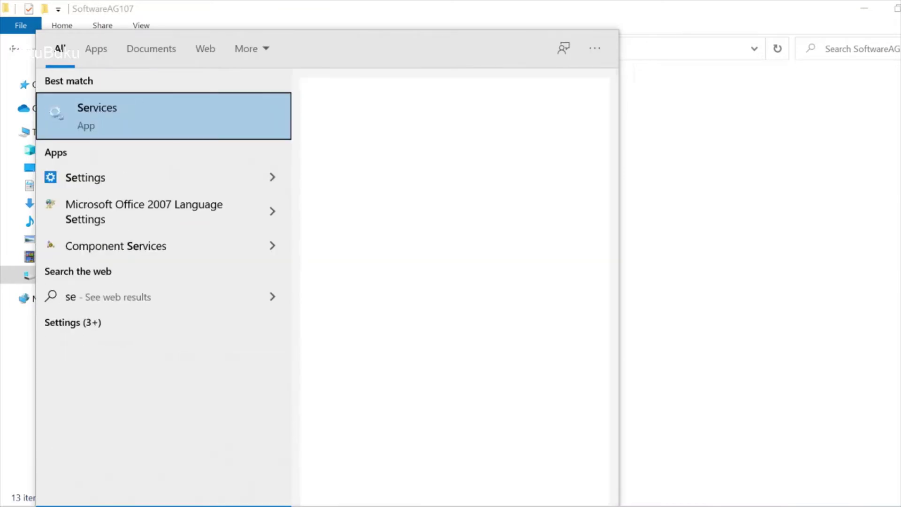
type("rvi")
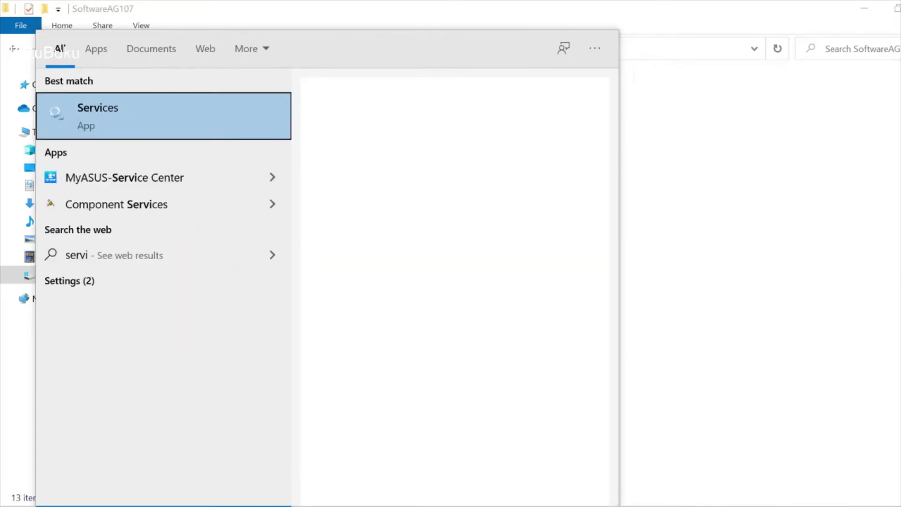
left_click(238, 123)
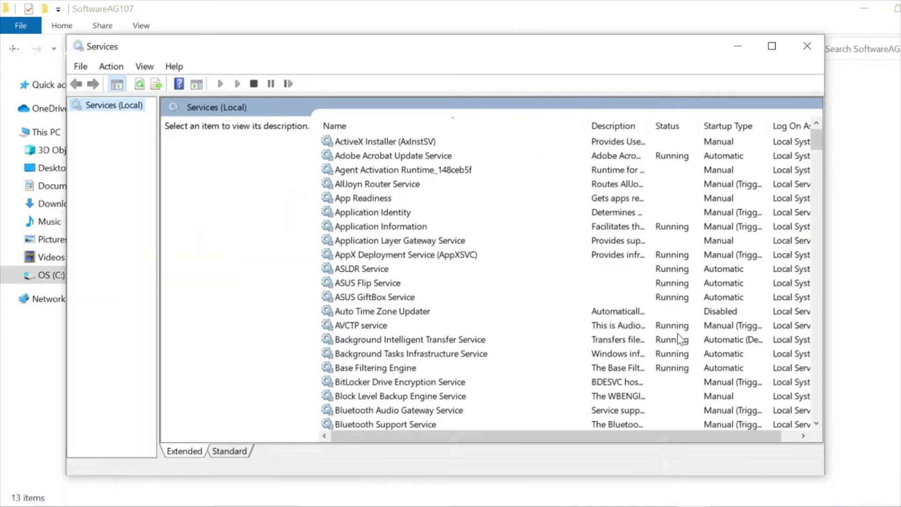
- Confirm Software AG Platform Manager 10.7 (2) is running, then bring Edge to the front
left_click(437, 227)
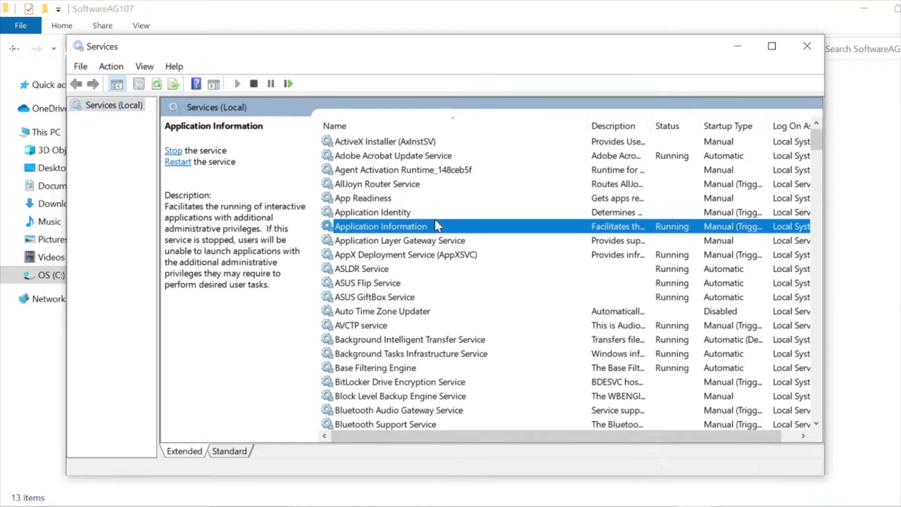
key("s")
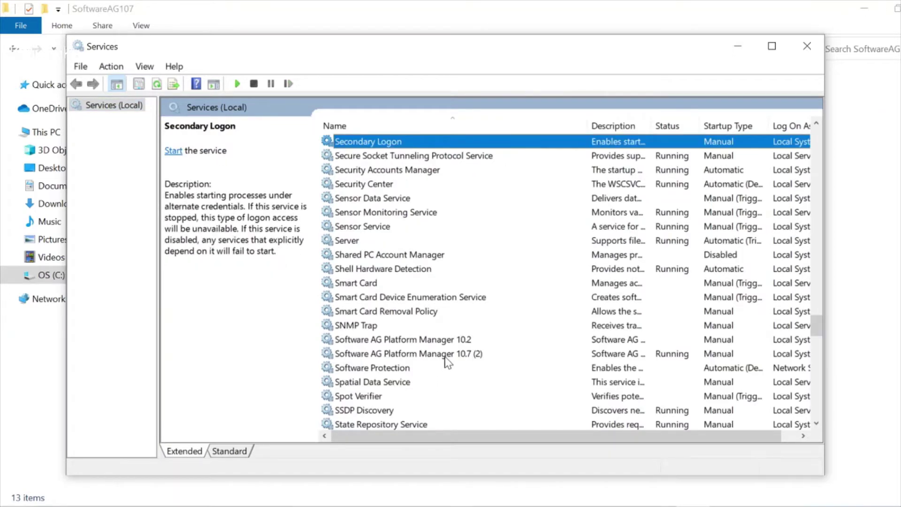
left_click(446, 357)
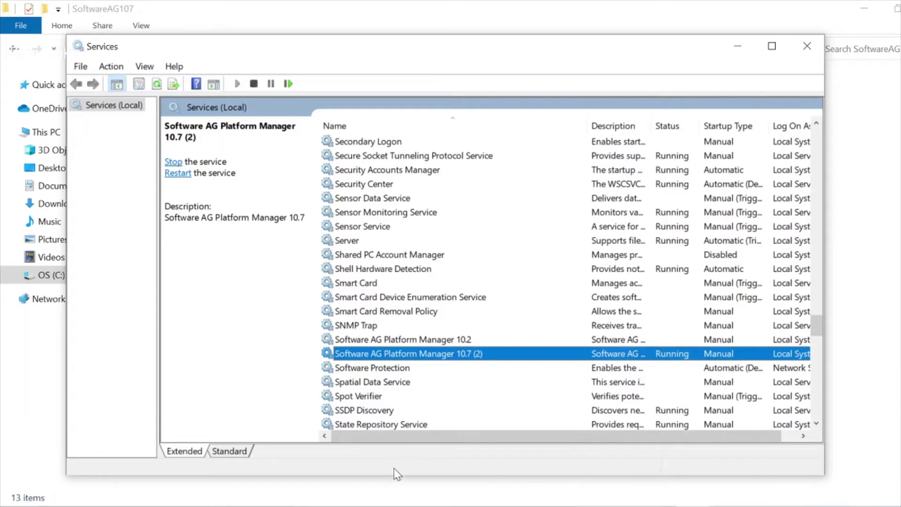
left_click(380, 450)
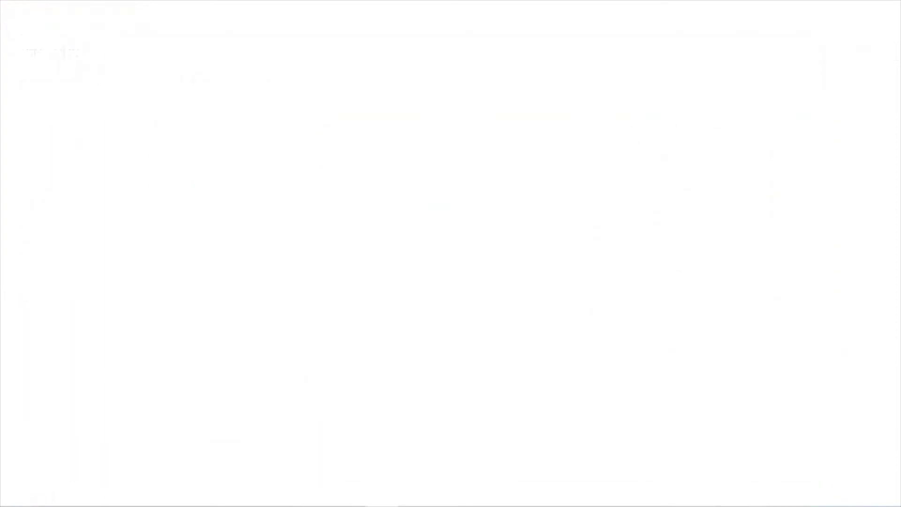
- Reload localhost:5555 twice, get connection refused, and return to File Explorer
left_click(244, 39)
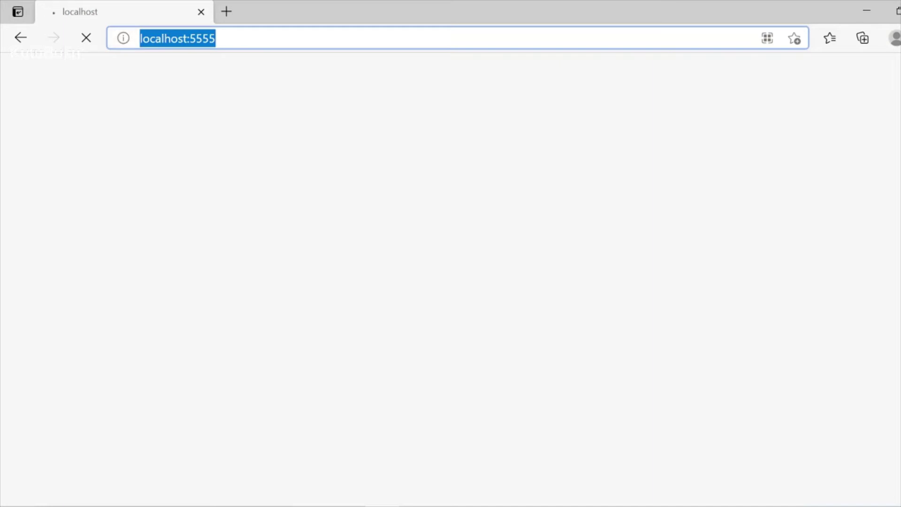
key("Return")
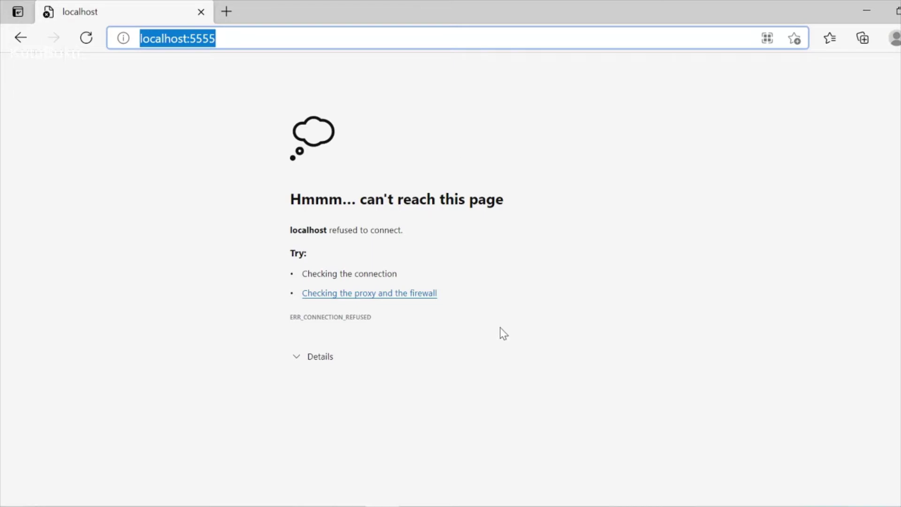
key("Return")
key("alt+Tab")
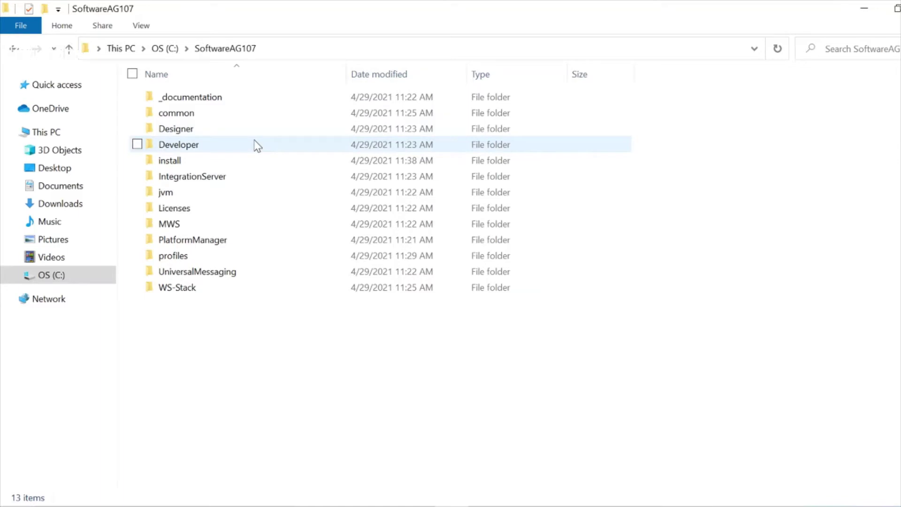
- Run check_status in SoftwareAG107\profiles\IS_default\bin, which reports the runtime is not running
double_click(230, 255)
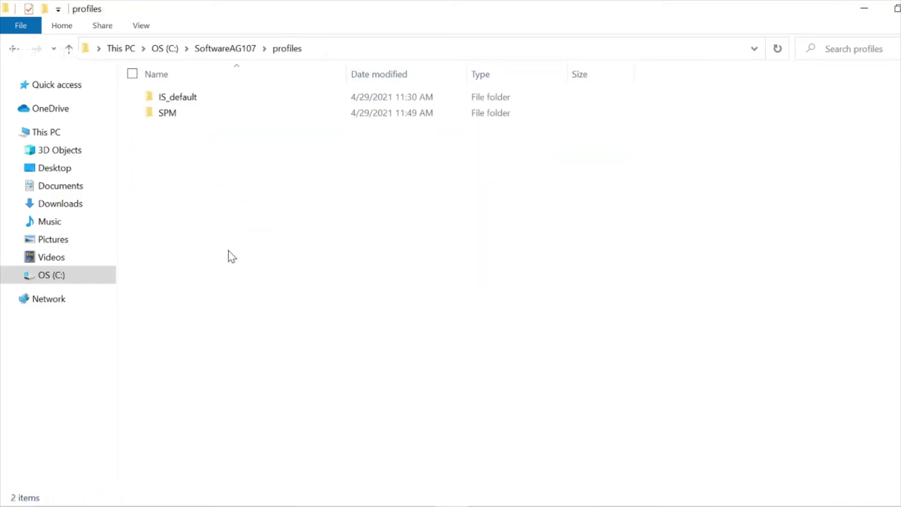
double_click(207, 105)
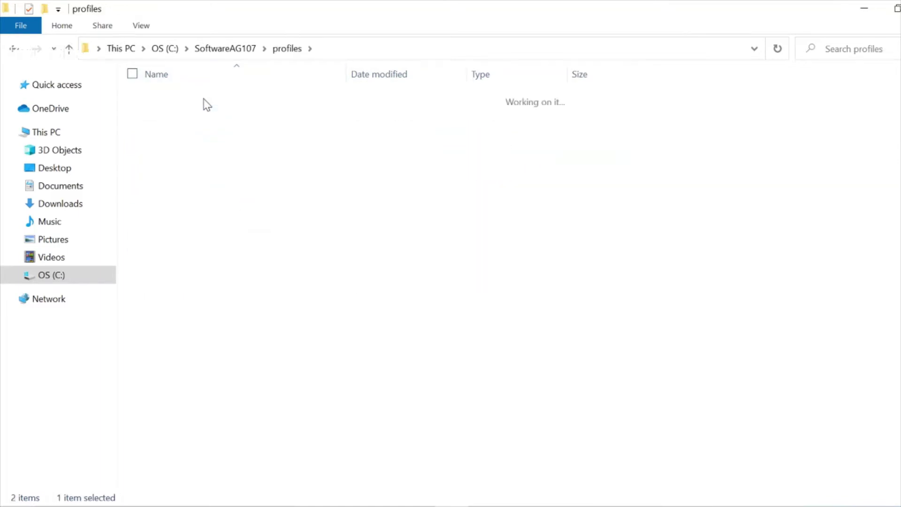
double_click(205, 100)
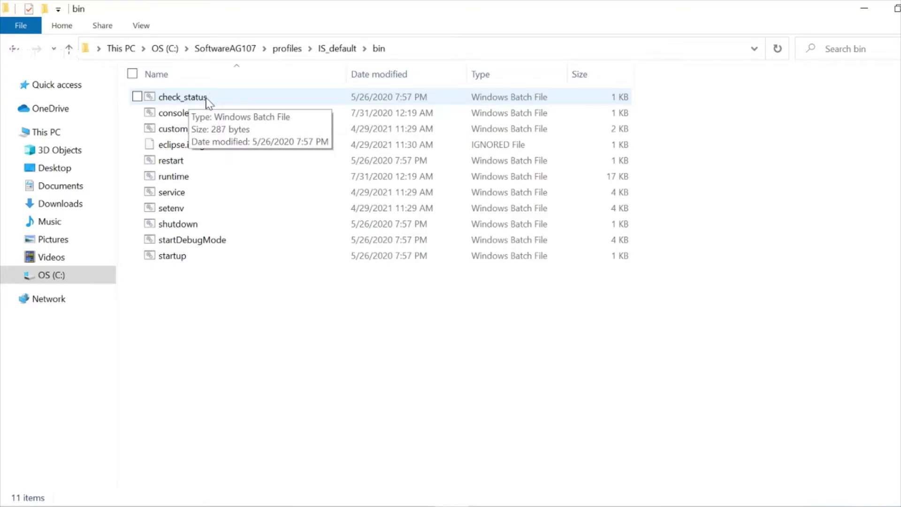
double_click(207, 98)
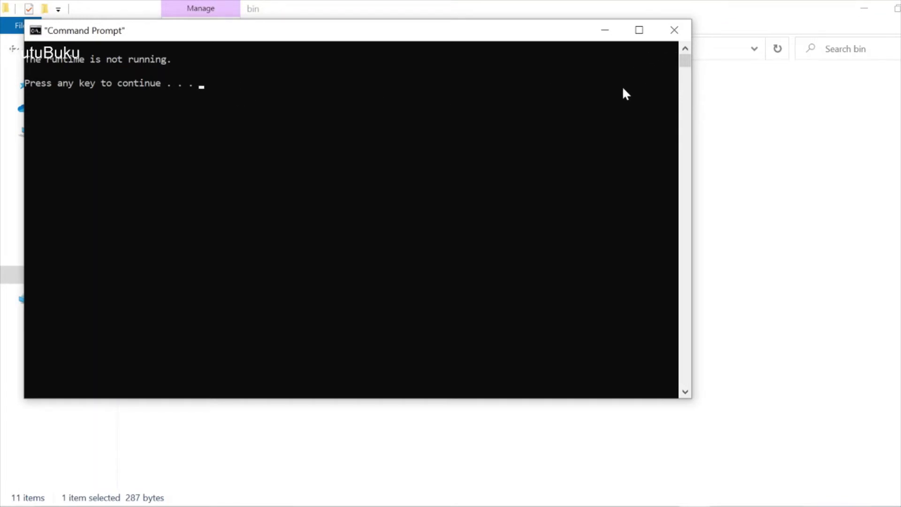
key("Return")
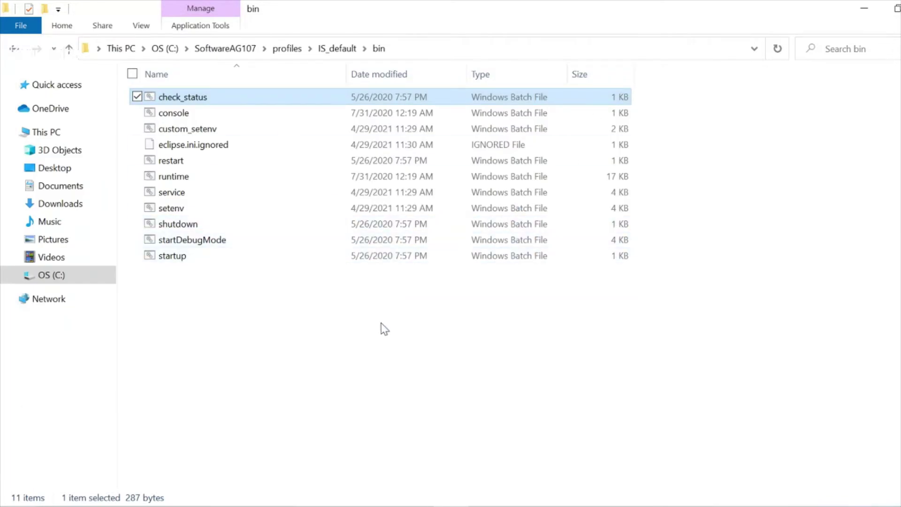
left_click(383, 328)
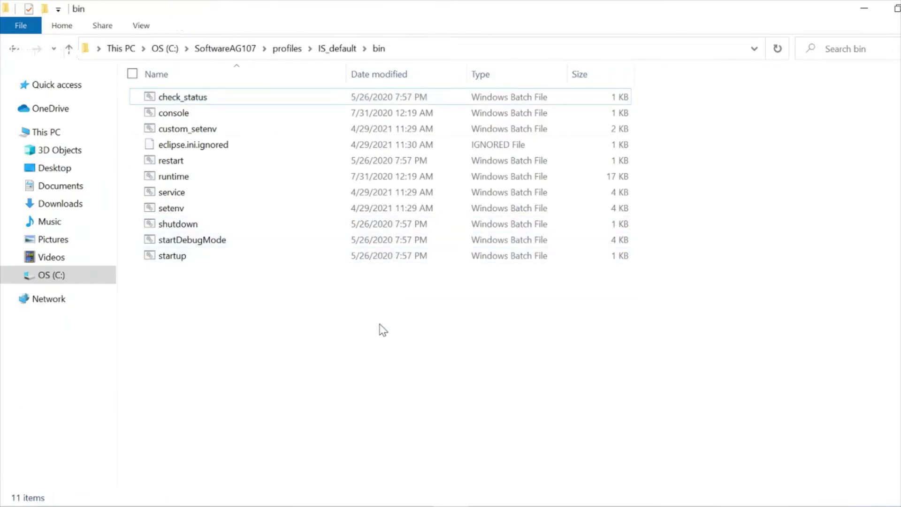
- Run startup.bat so the Integration Server 10.7 (default) console shows startup logs
double_click(190, 260)
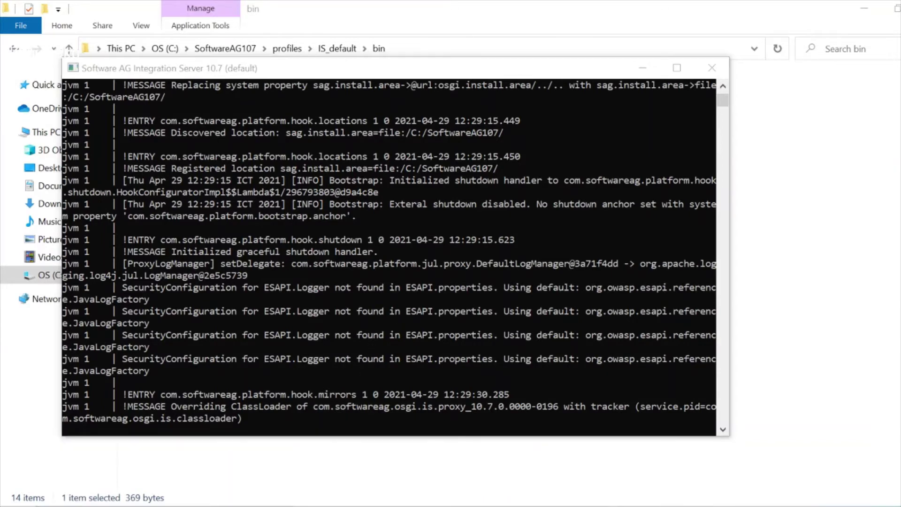
key("super+s")
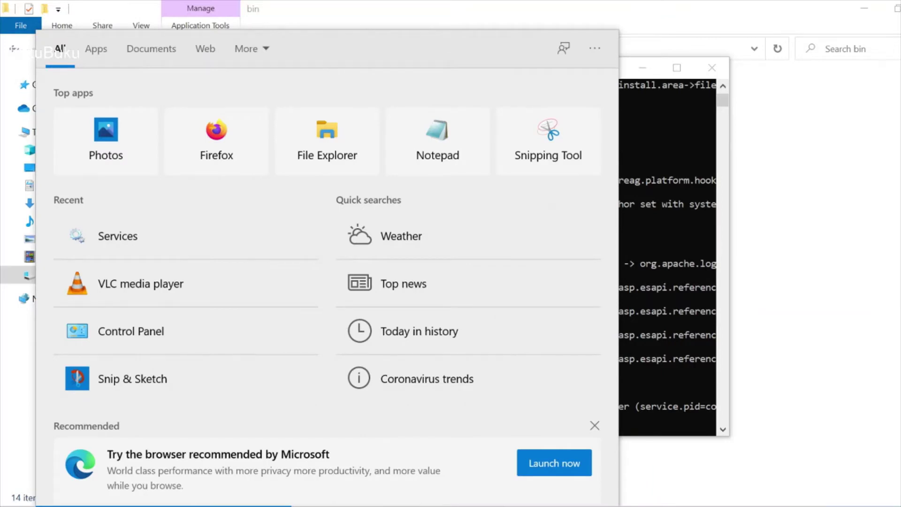
- Search for 'sof' and launch Software AG Designer
type("sof")
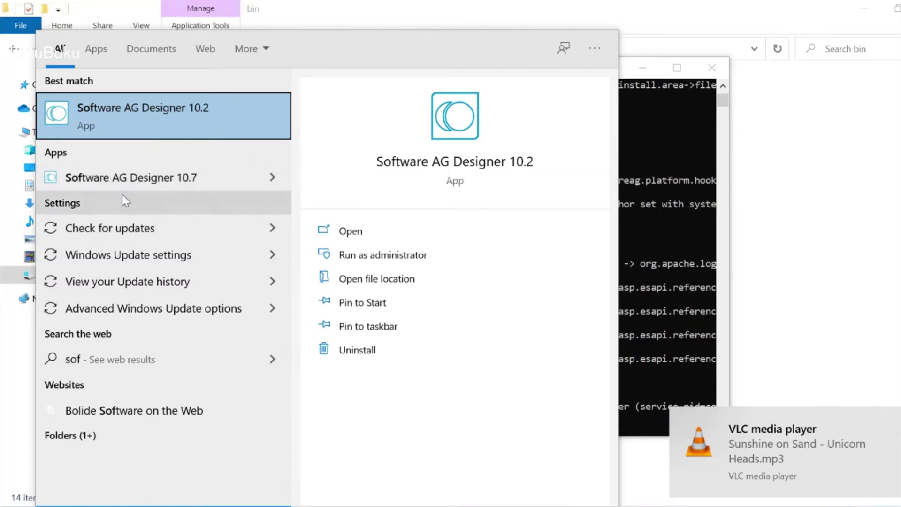
left_click(134, 181)
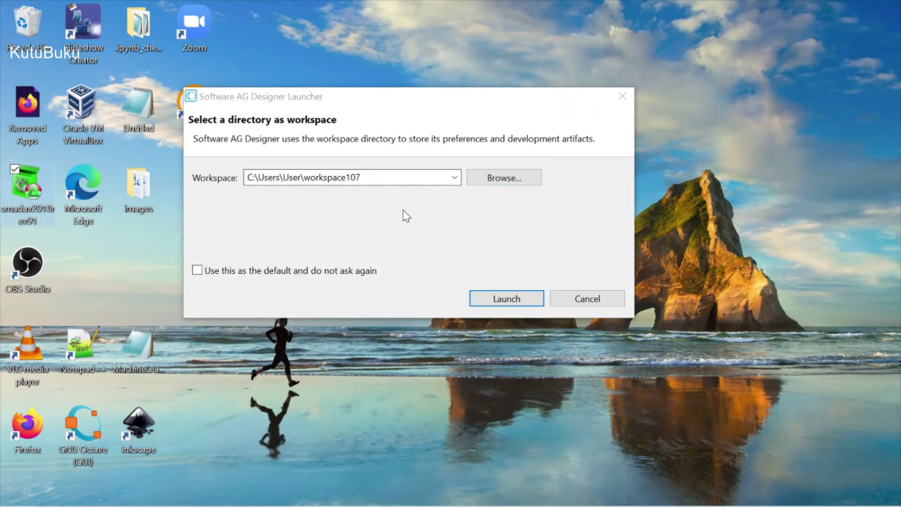
- Launch Designer with the proposed workspace107 workspace
left_click(507, 306)
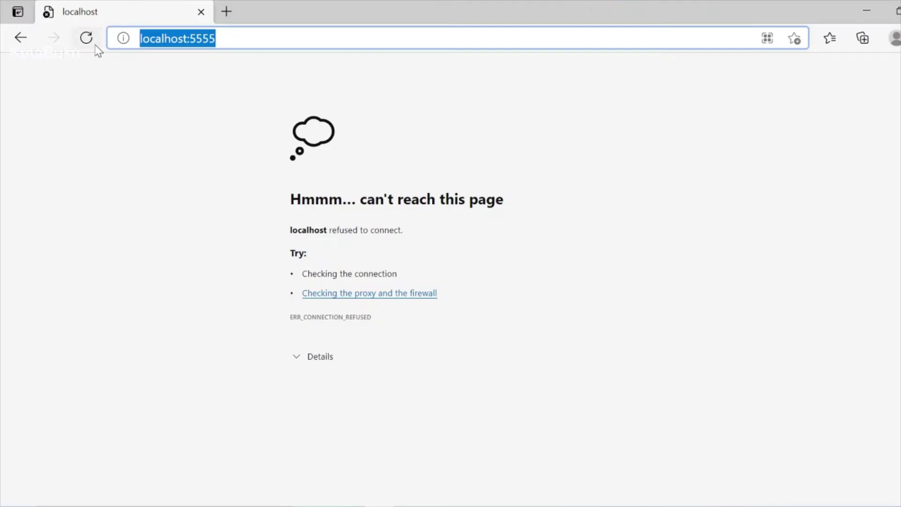
- Reload localhost:5555 and sign in with the administrator credentials, declining to save the password
left_click(89, 39)
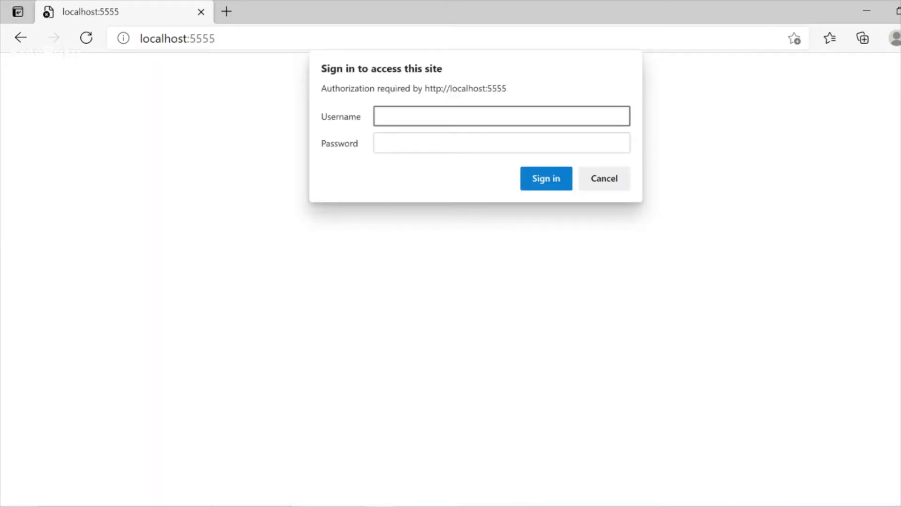
key("Tab")
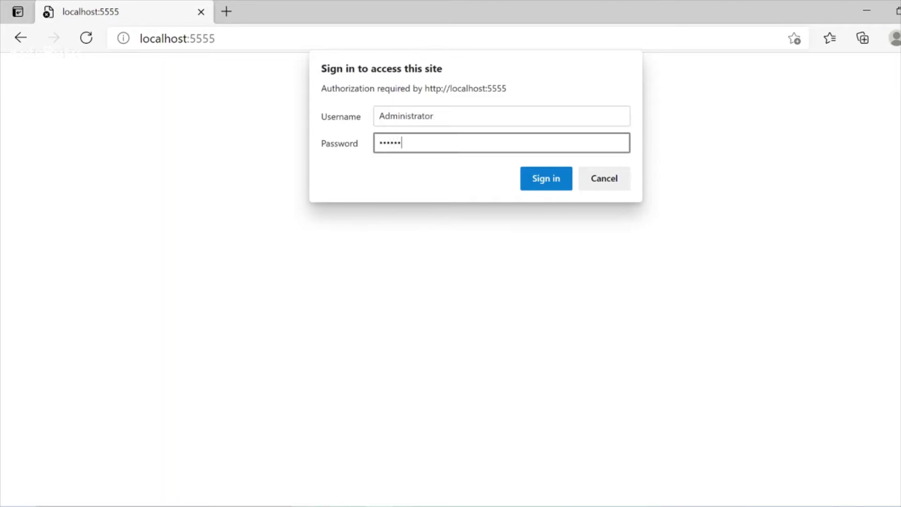
key("Return")
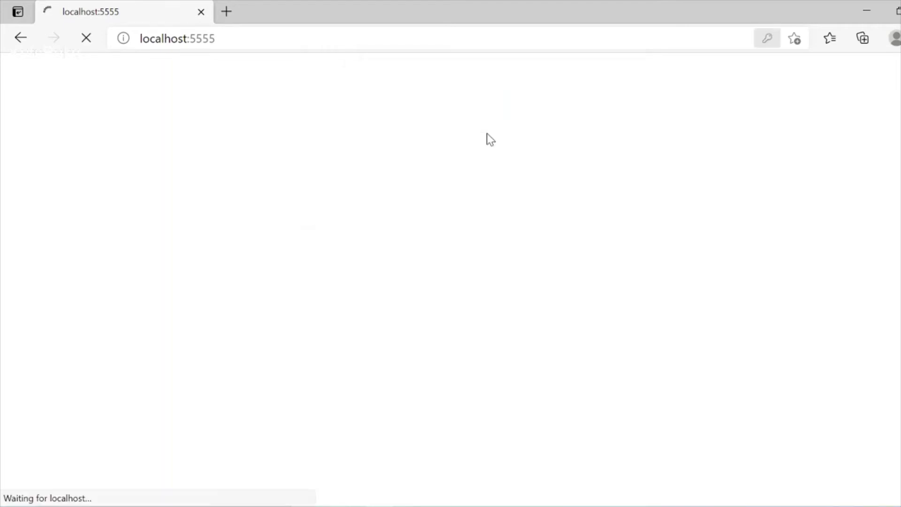
left_click(763, 195)
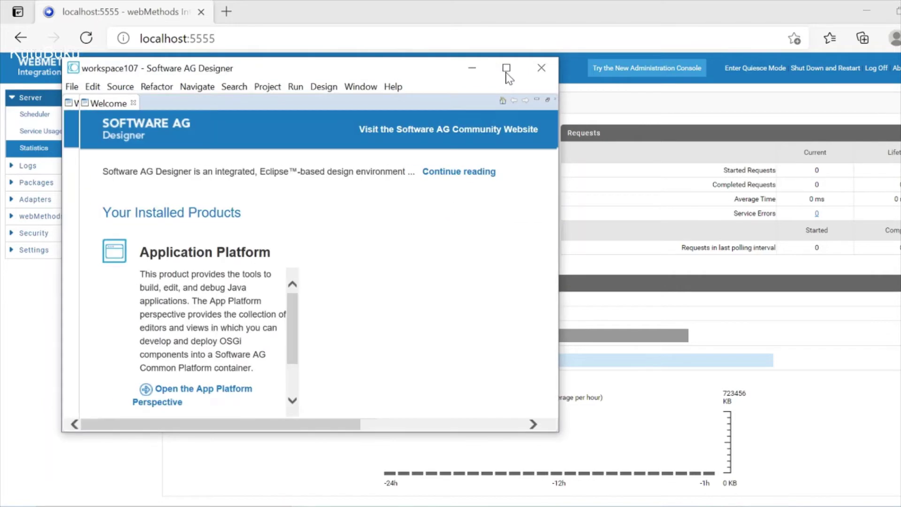
- Maximize Designer, open the Service Development perspective, and expand Default to list its 14 packages
left_click(507, 69)
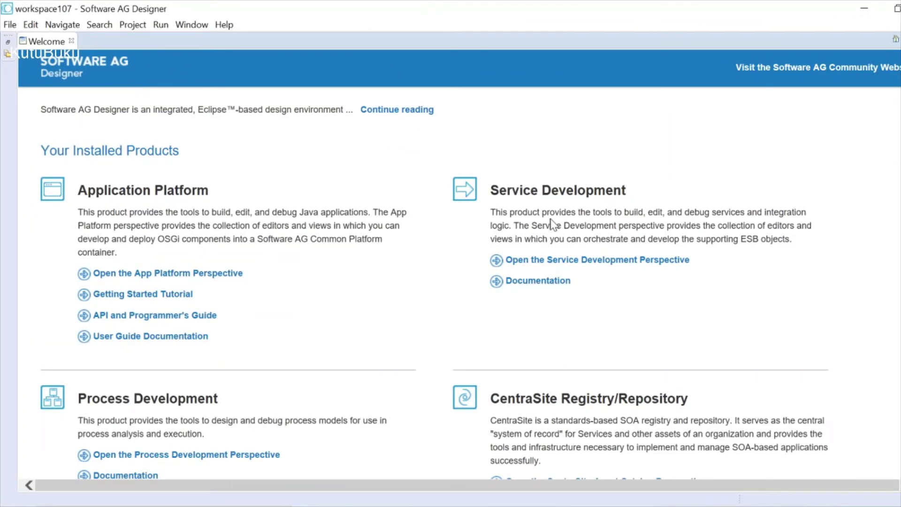
left_click(72, 42)
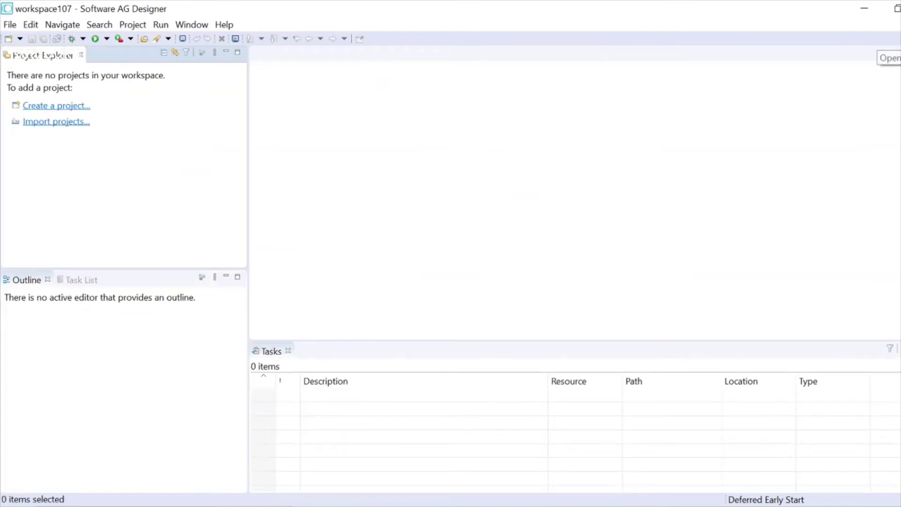
left_click(888, 42)
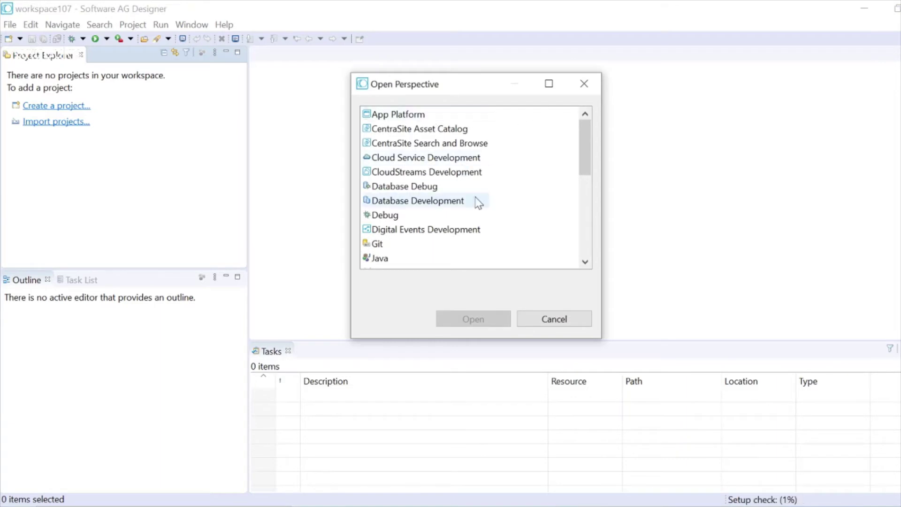
scroll(475, 197, "down", 4)
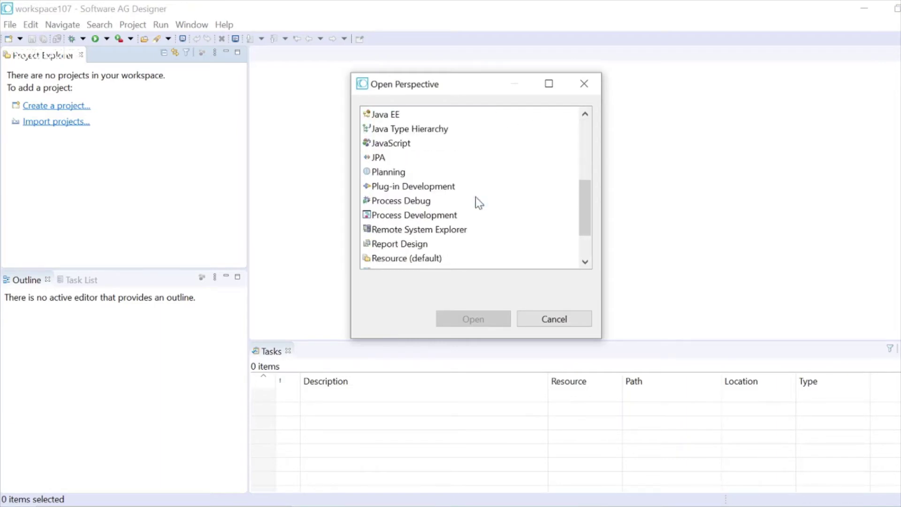
scroll(475, 196, "down", 2)
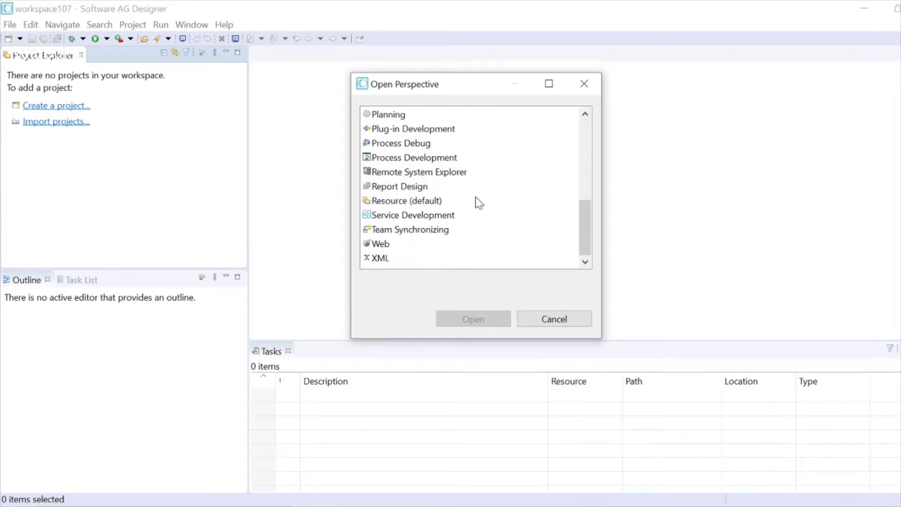
left_click(441, 215)
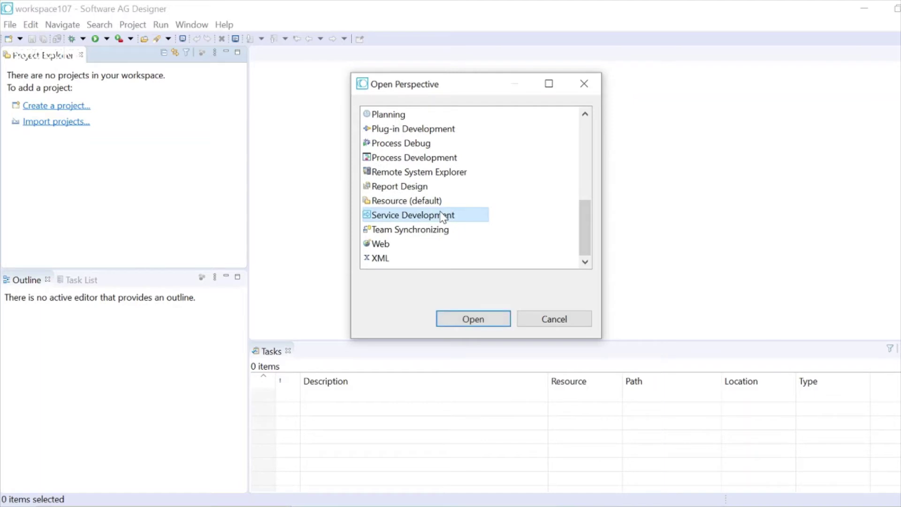
left_click(475, 323)
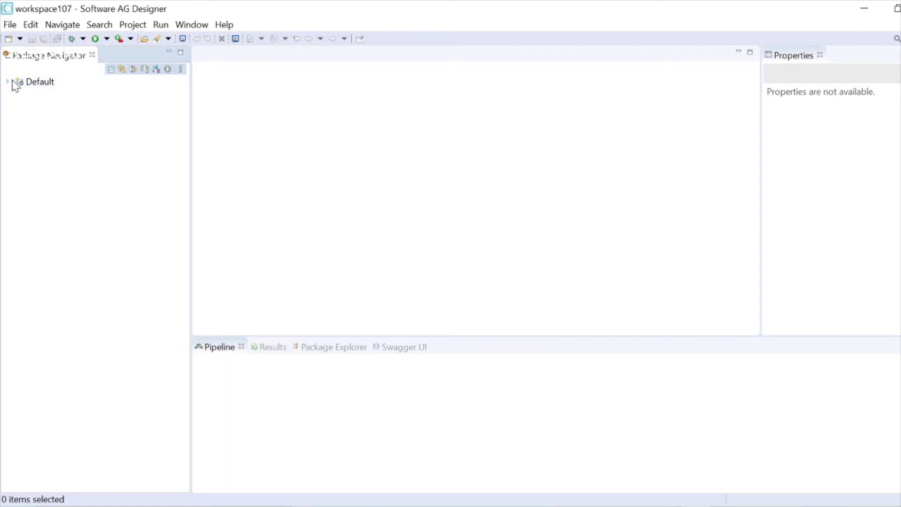
left_click(9, 80)
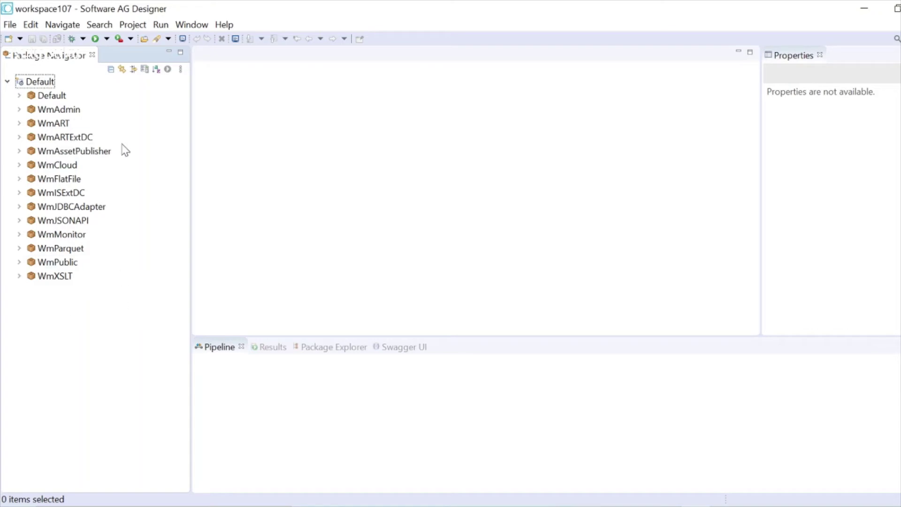
left_click(518, 506)
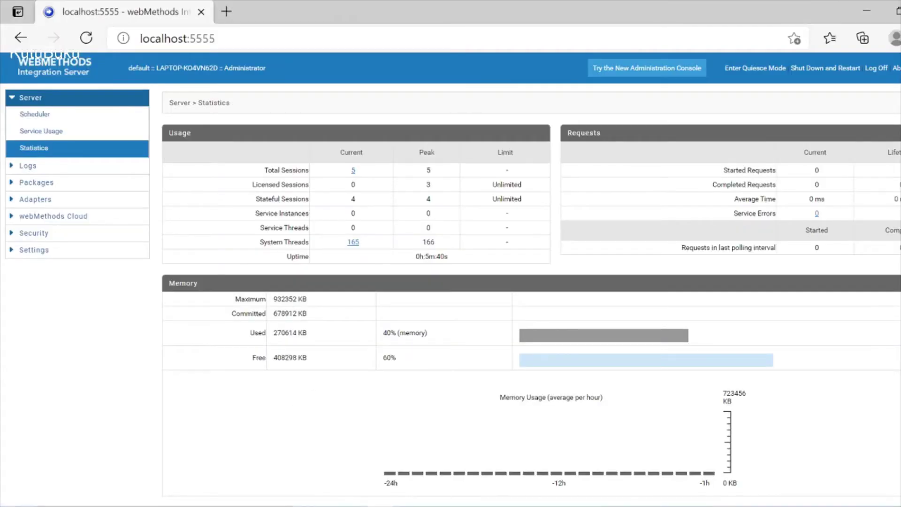
- View the installed packages on the Integration Server Administrator Package Management page, then return to Designer
left_click(69, 183)
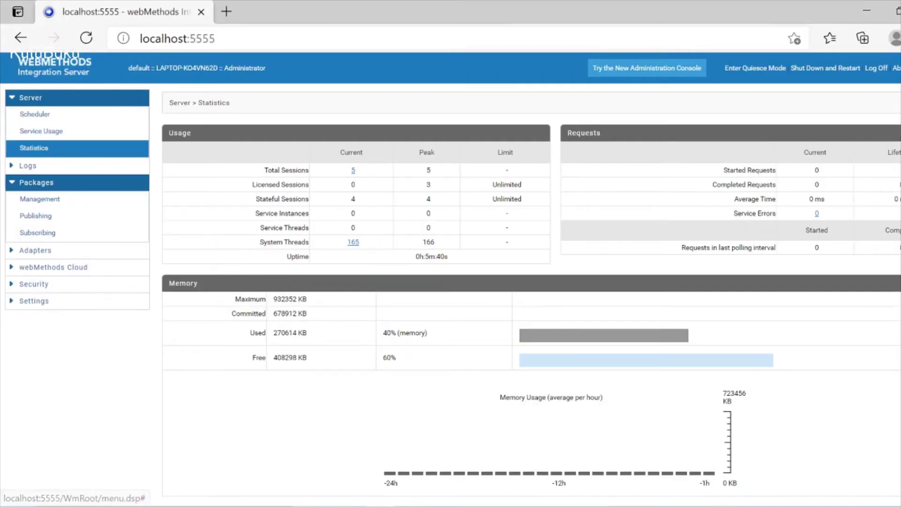
left_click(38, 198)
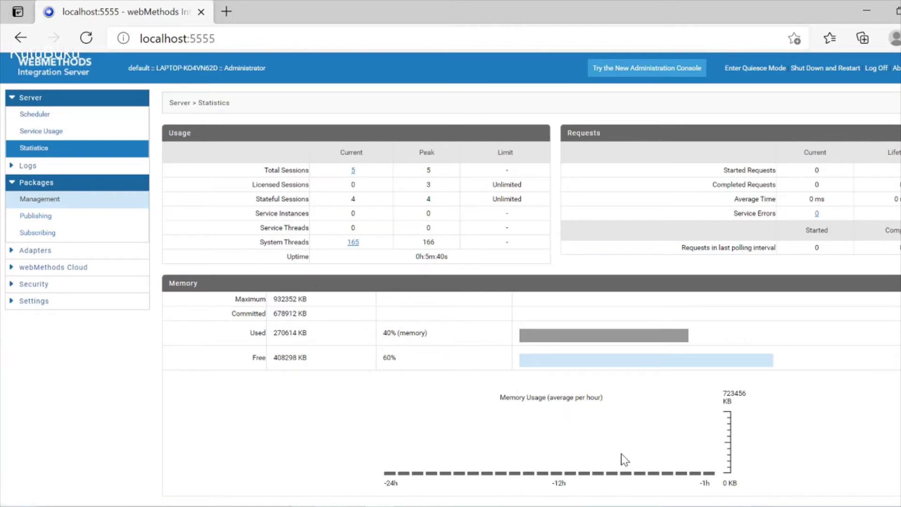
mouse_move(695, 506)
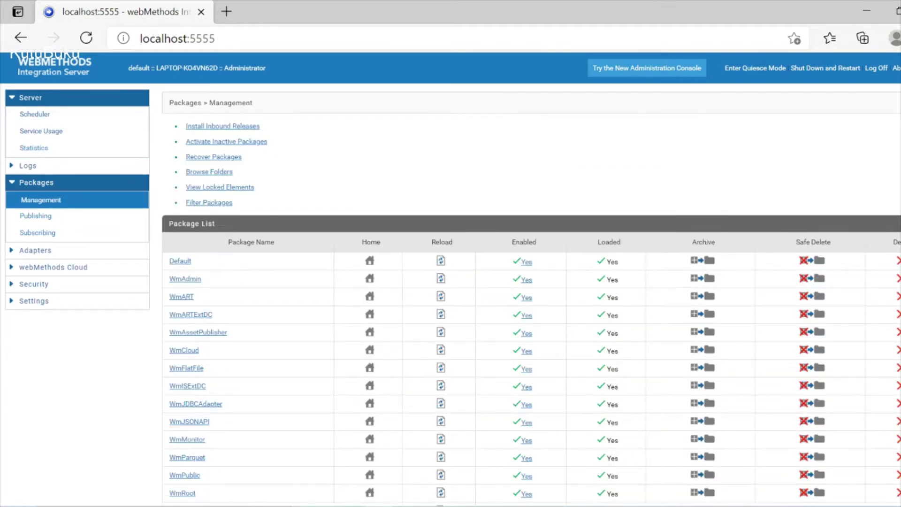
left_click(696, 506)
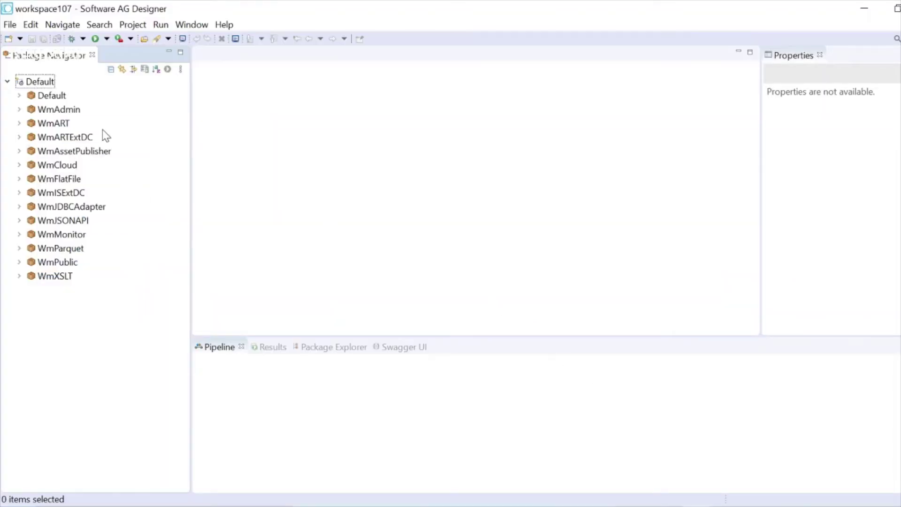
- Collapse the Default server node and open the Integration Servers preferences page
left_click(7, 83)
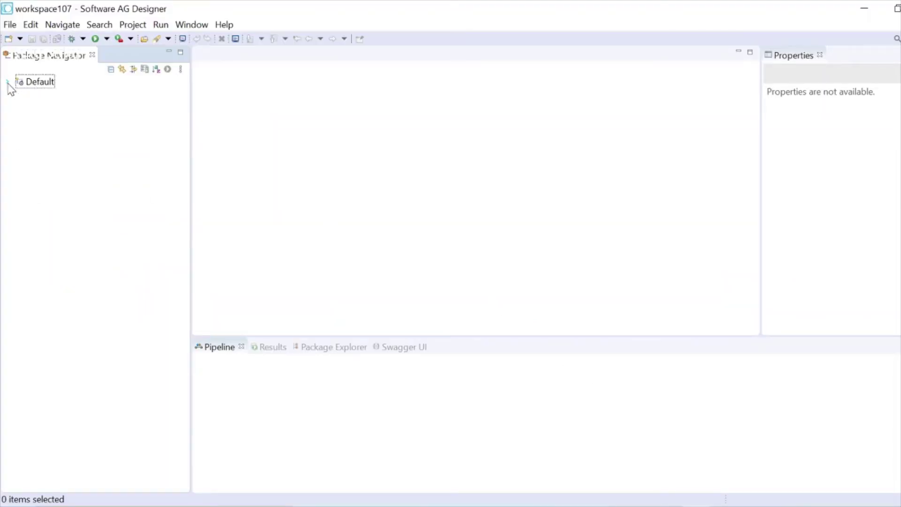
left_click(144, 70)
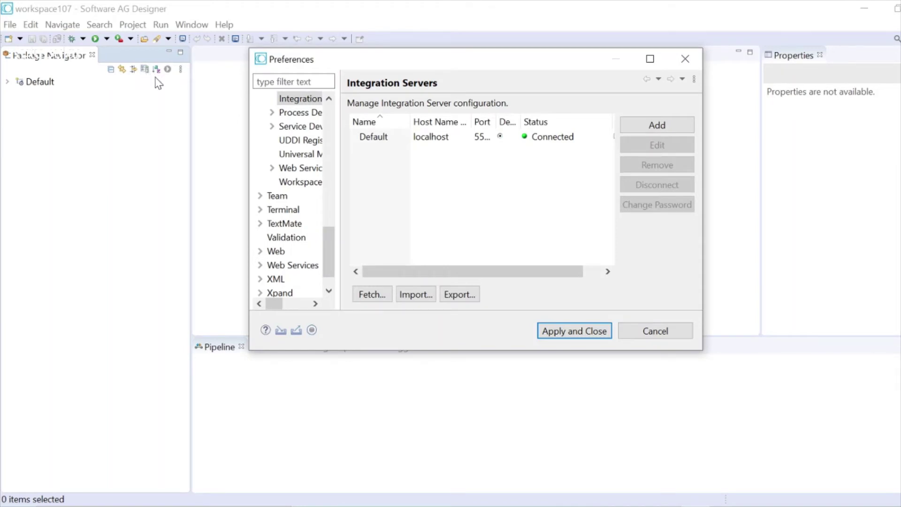
- Look through the Add Integration Server user, port and password fields, then cancel both dialogs
left_click(652, 125)
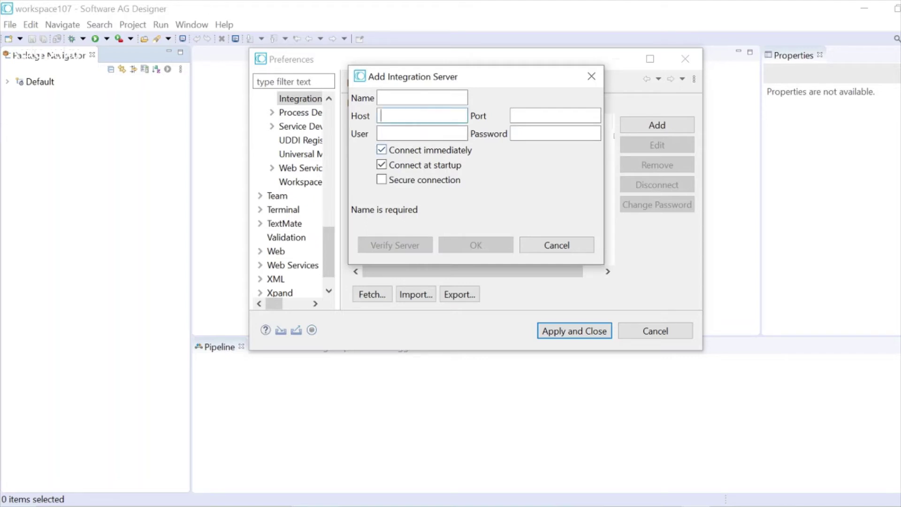
left_click(422, 134)
left_click(554, 116)
left_click(437, 131)
left_click(577, 132)
left_click(569, 249)
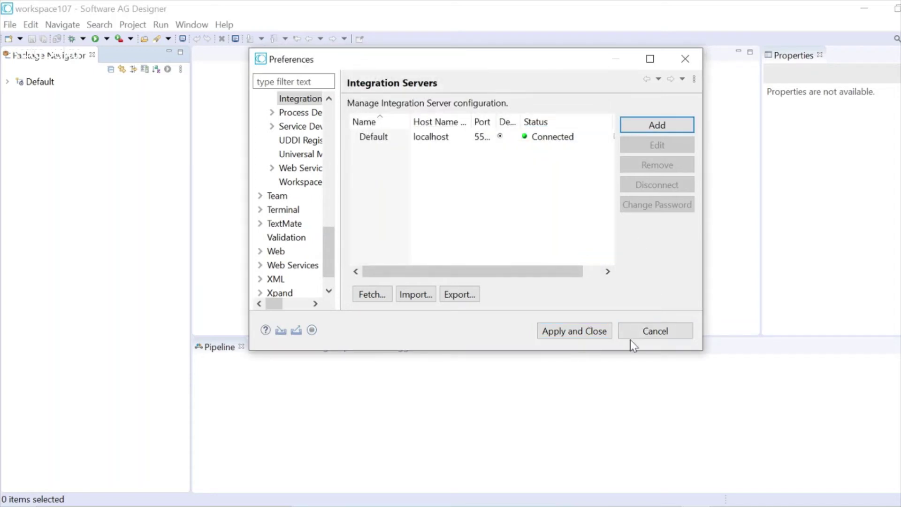
left_click(649, 335)
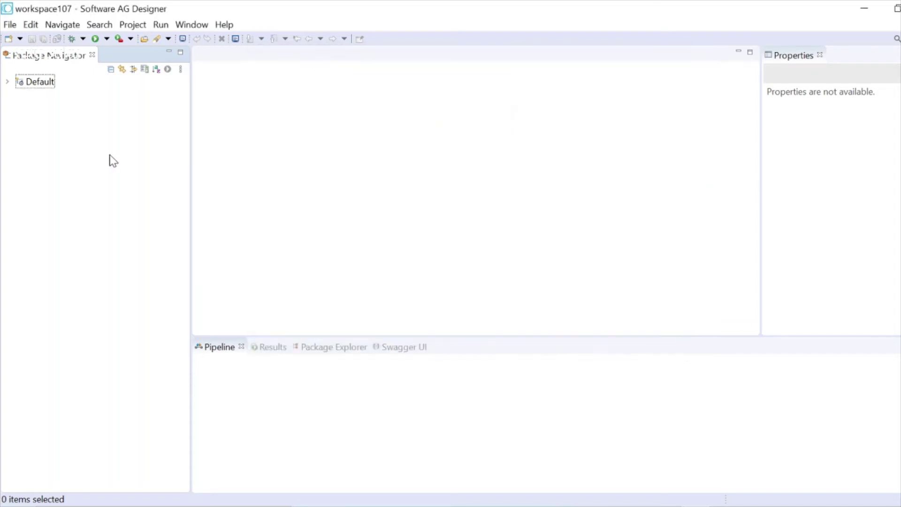
- Expand the Default server and choose New > Package from its context menu
left_click(8, 83)
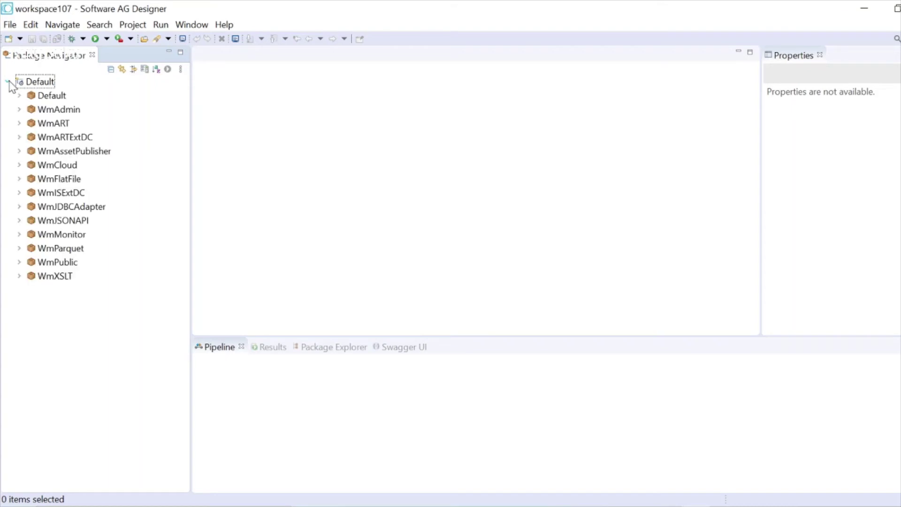
left_click(46, 83)
right_click(45, 83)
mouse_move(77, 94)
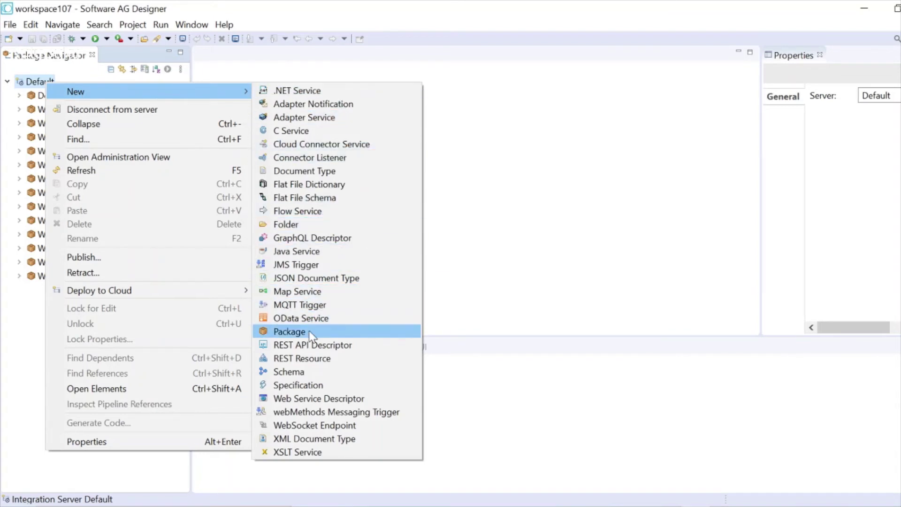
left_click(327, 332)
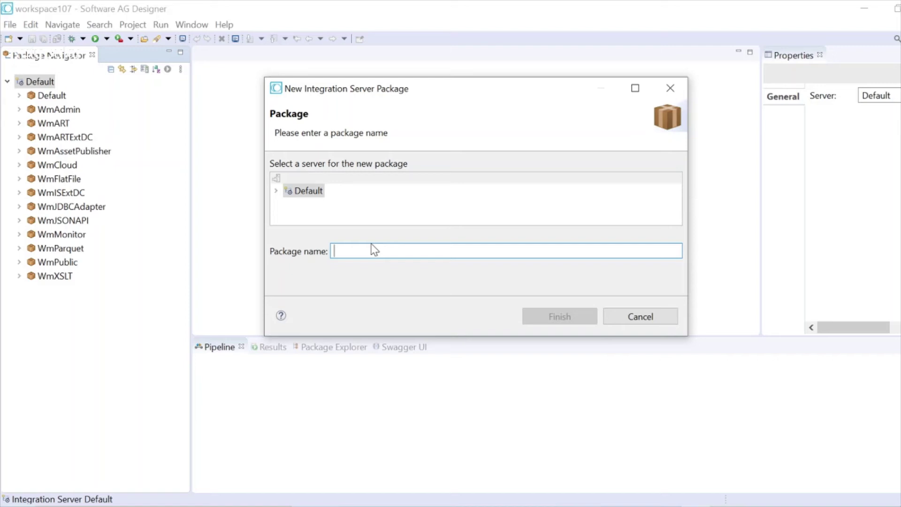
- Name the new package TutorialKutuBuku and finish creating it
type("Tuto")
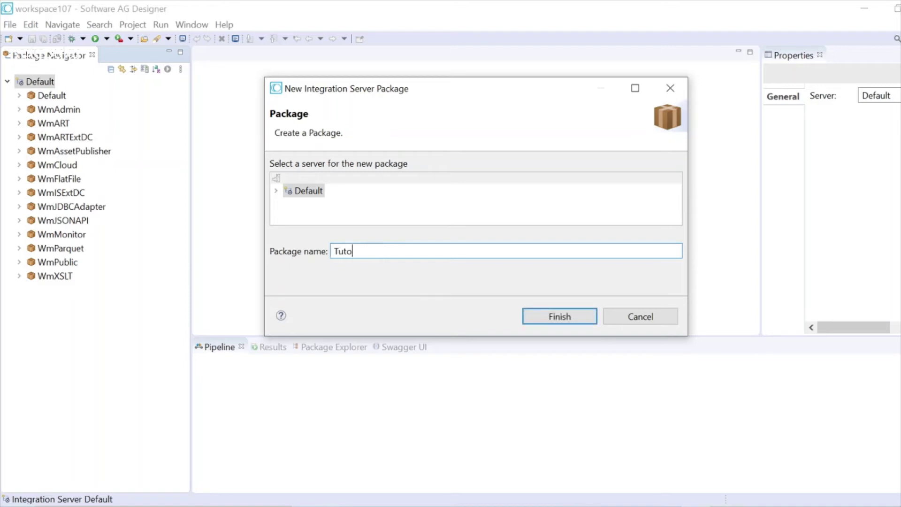
type("rial")
type("KutuBuku")
left_click(563, 317)
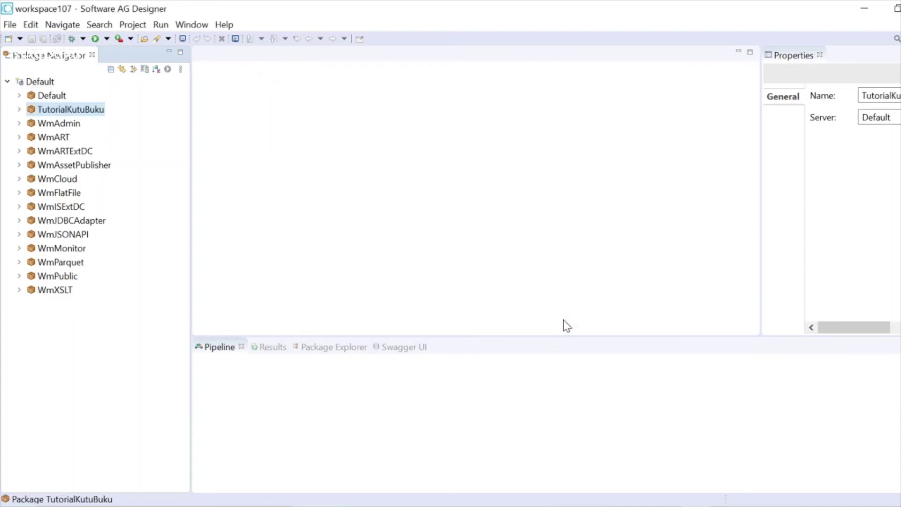
- Create a folder named adapters inside the TutorialKutuBuku package
right_click(105, 108)
mouse_move(170, 86)
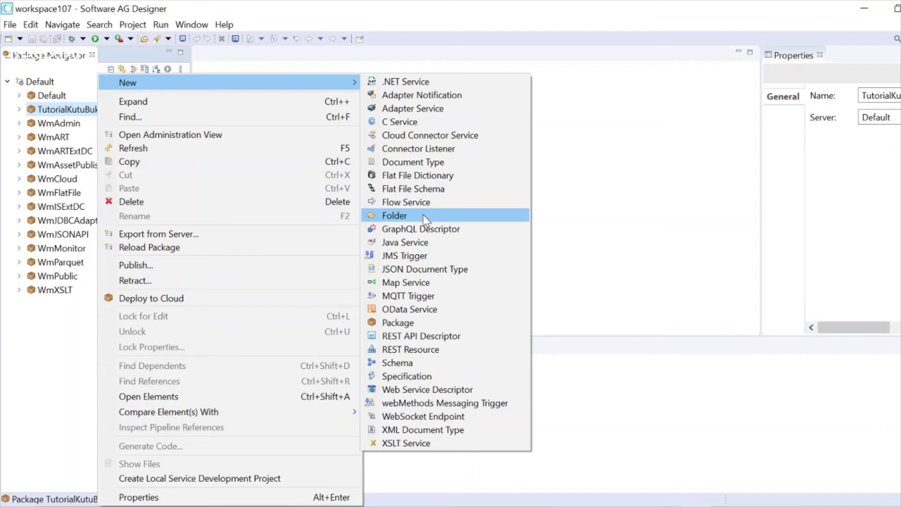
left_click(426, 219)
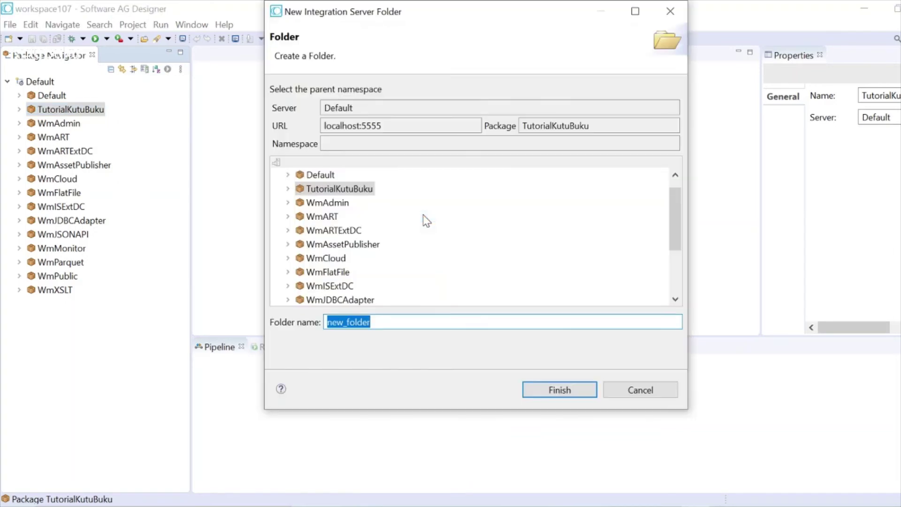
type("adapt")
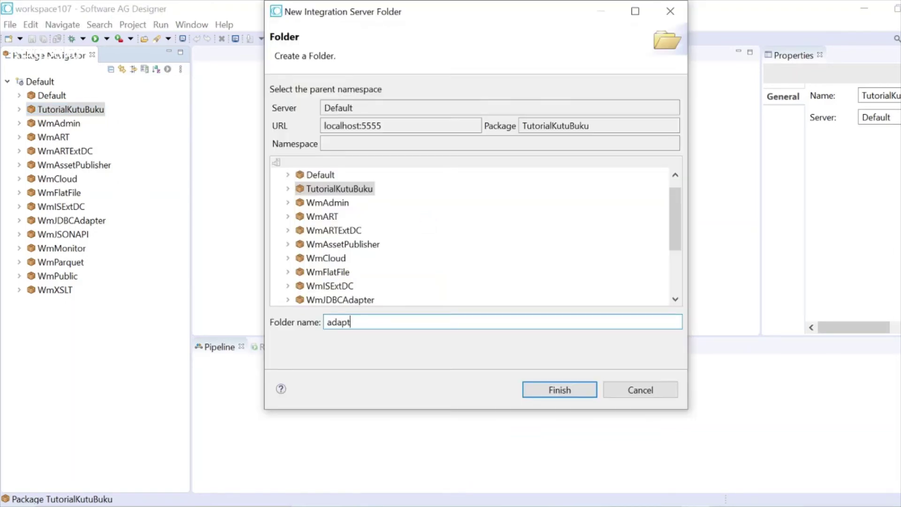
type("ers")
left_click(553, 397)
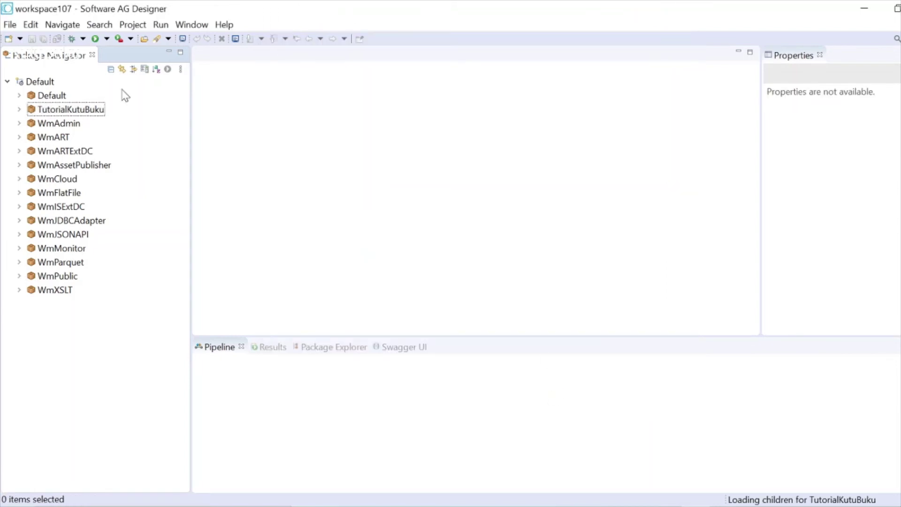
- Expand TutorialKutuBuku in the navigator to show its folders
right_click(83, 112)
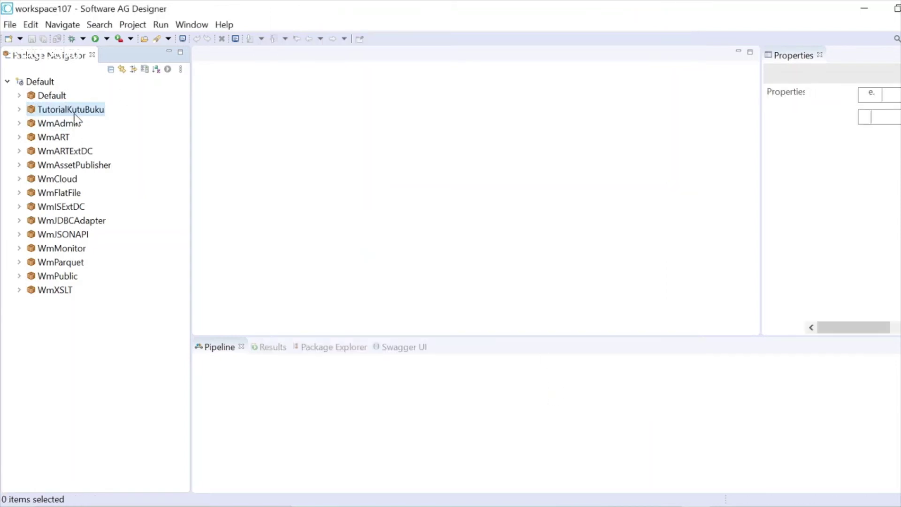
left_click(19, 111)
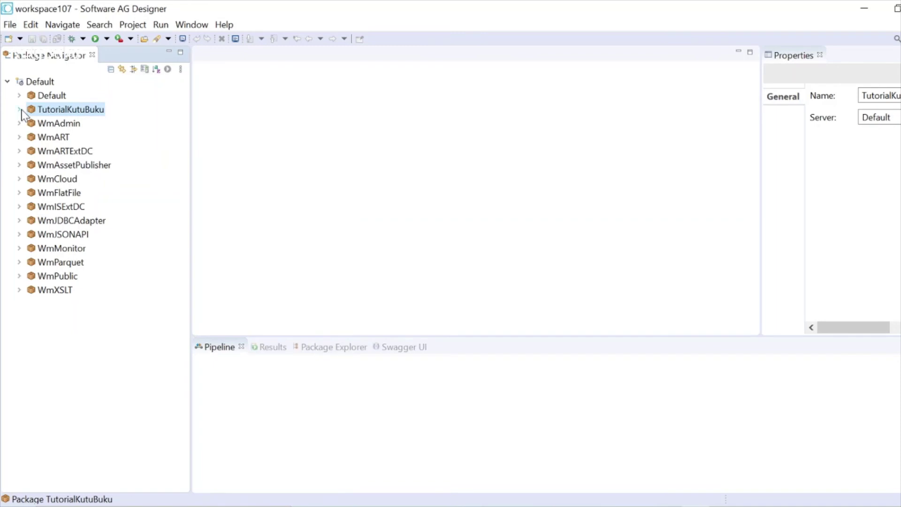
left_click(19, 110)
- Create a folder named docs inside TutorialKutuBuku
right_click(60, 111)
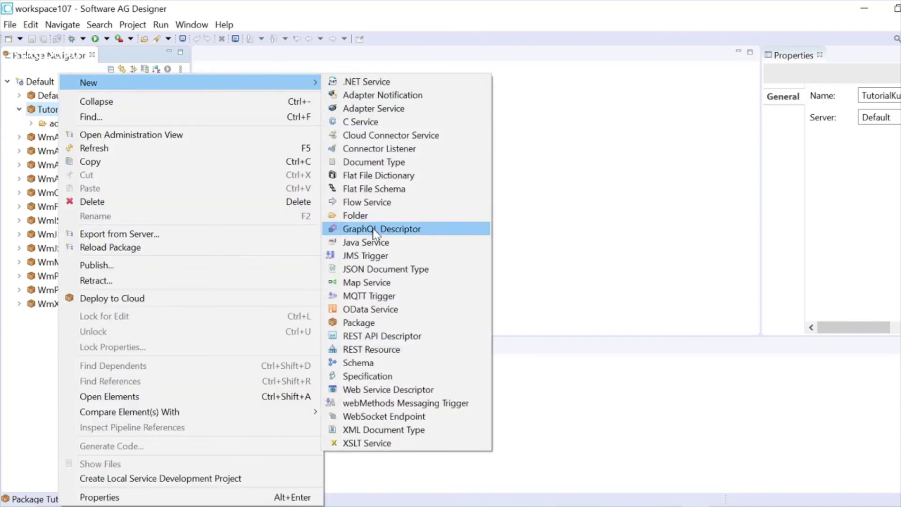
left_click(371, 216)
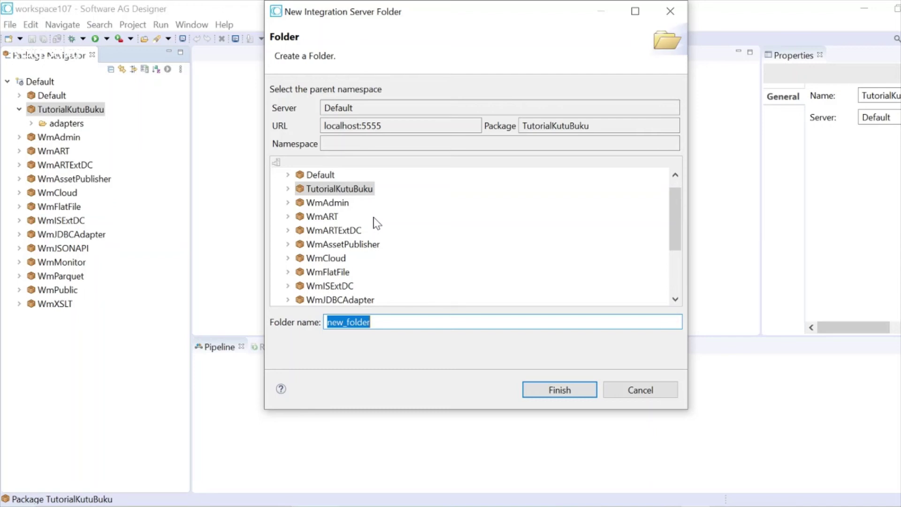
type("do")
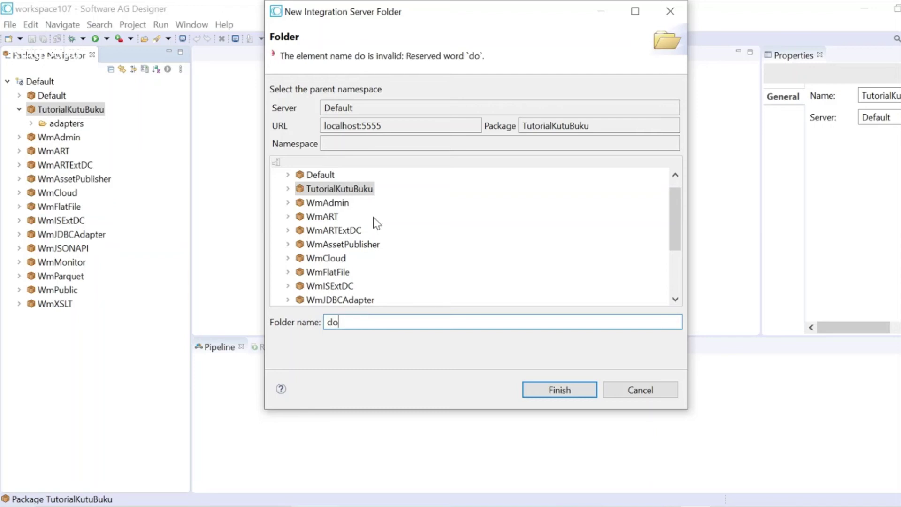
type("cs")
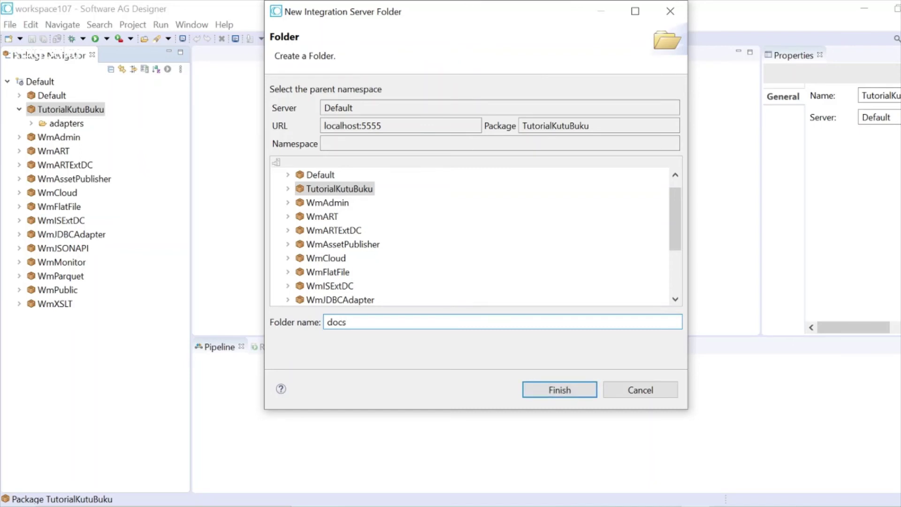
left_click(582, 391)
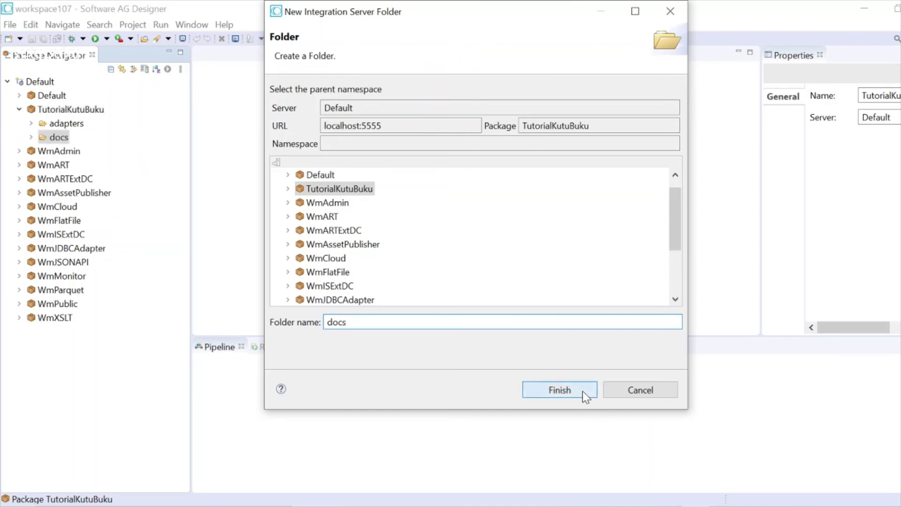
- Create a folder named flattfiles inside the TutorialKutuBuku package
left_click(65, 111)
right_click(65, 114)
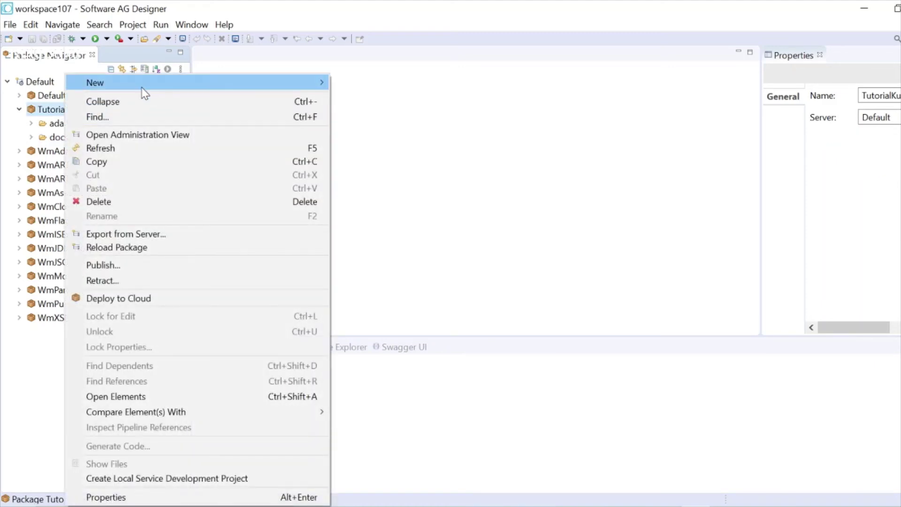
mouse_move(145, 84)
left_click(362, 215)
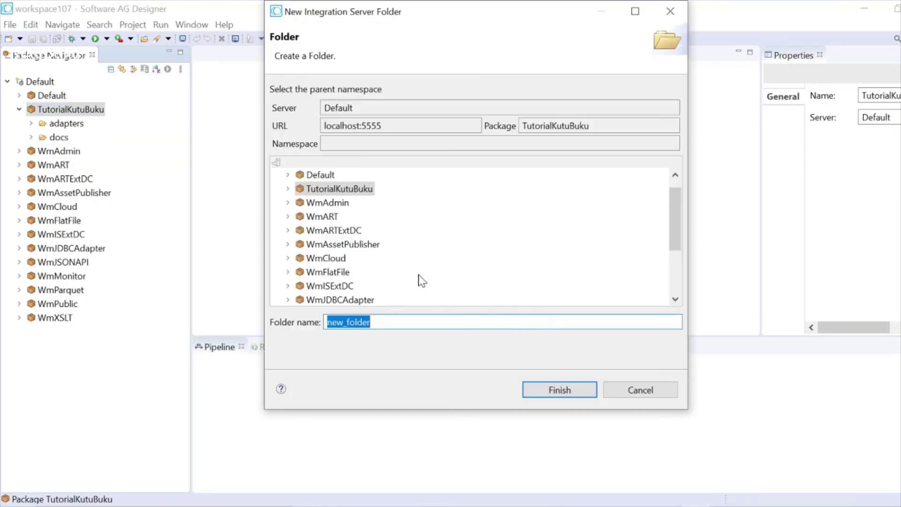
type("flat")
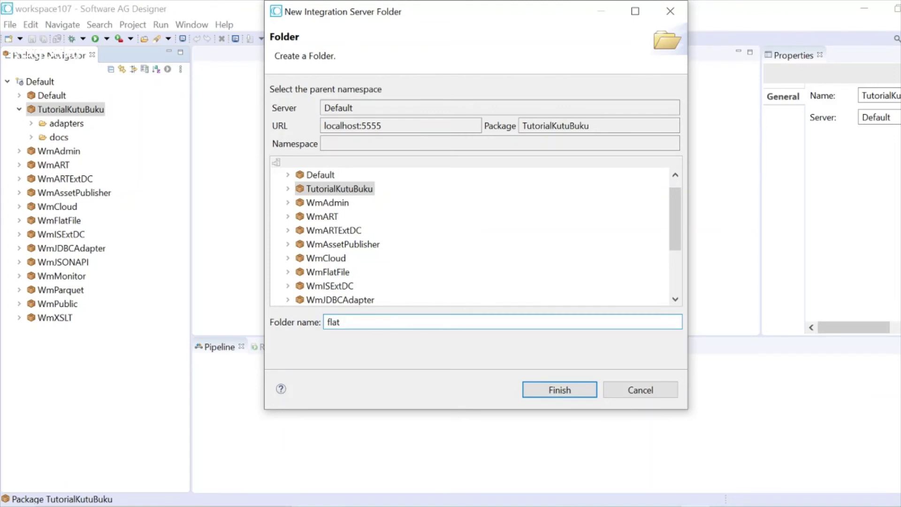
type("tfile")
type("s")
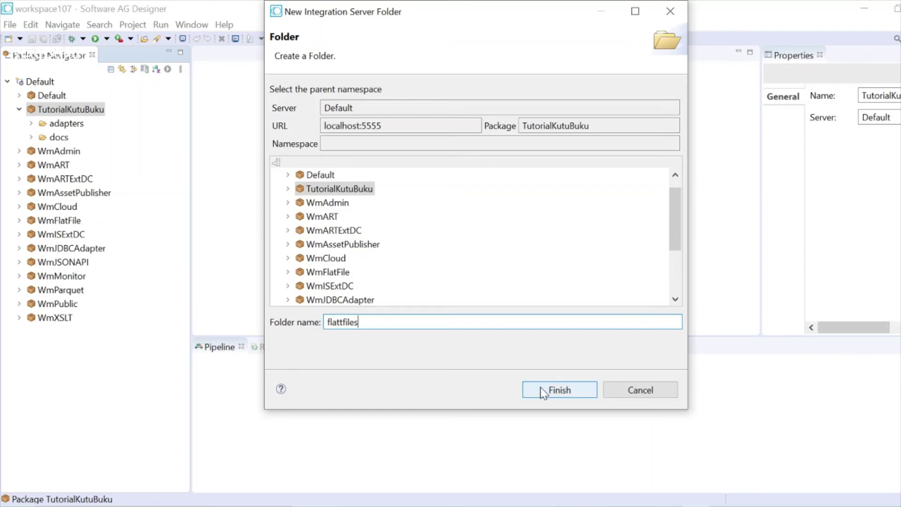
left_click(543, 393)
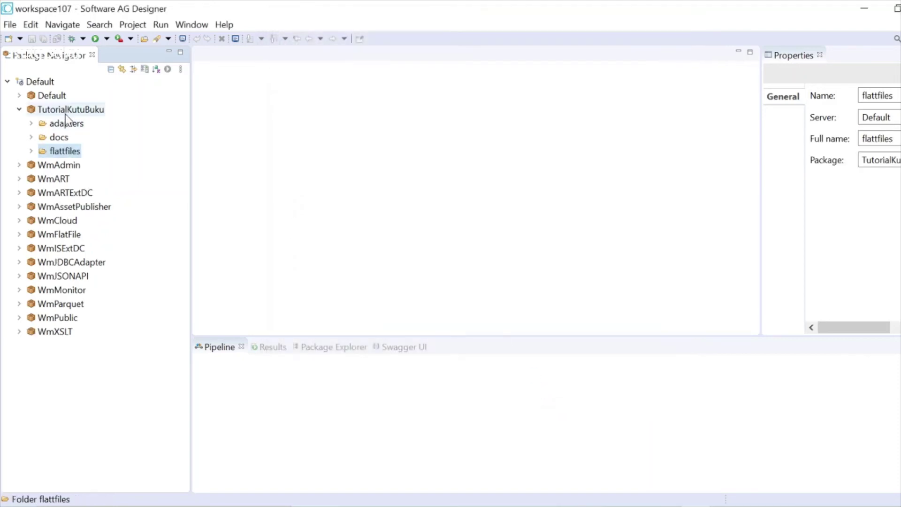
- Create a folder named services inside TutorialKutuBuku
left_click(68, 111)
right_click(68, 112)
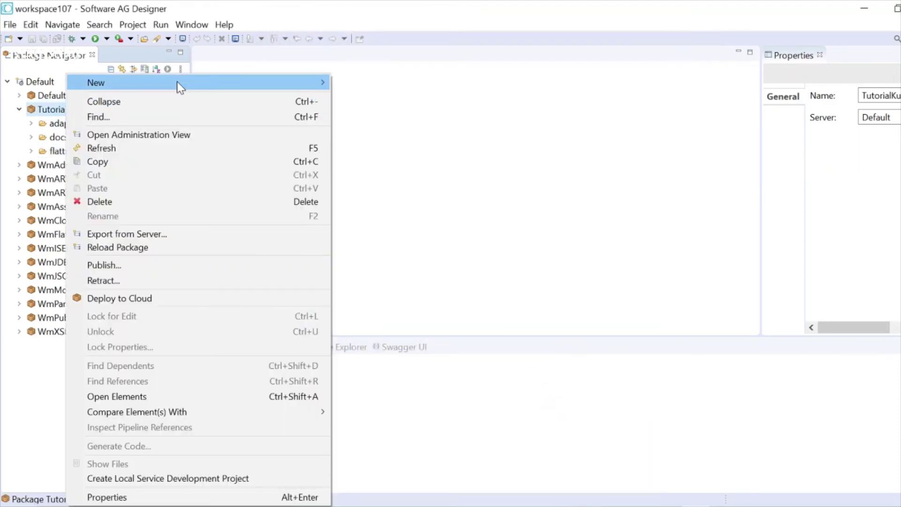
mouse_move(177, 81)
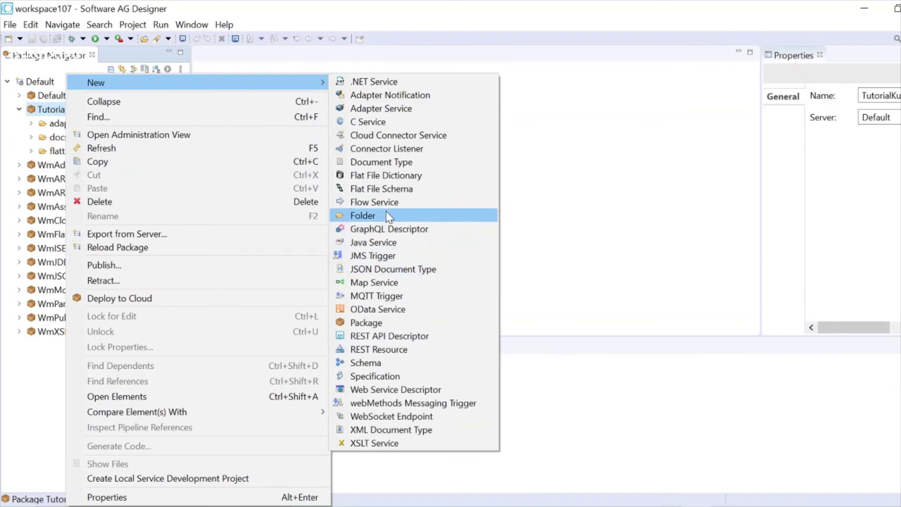
left_click(389, 216)
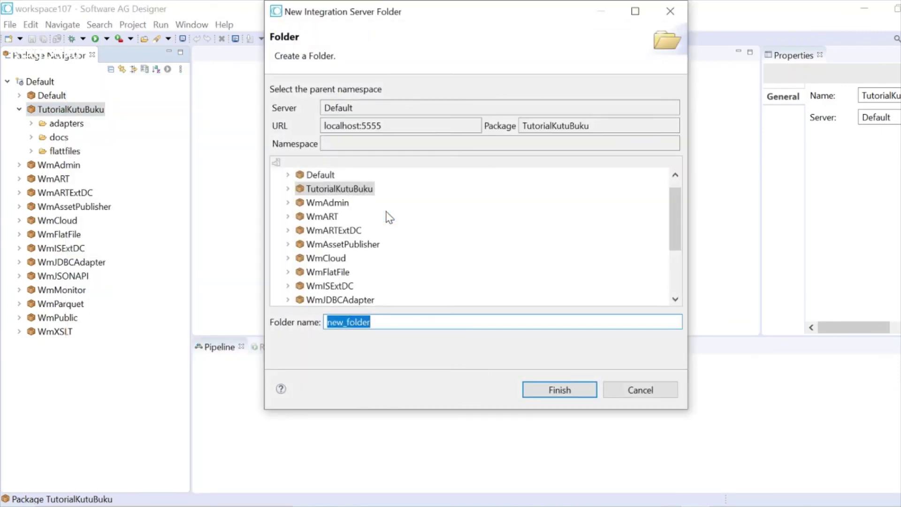
type("servic")
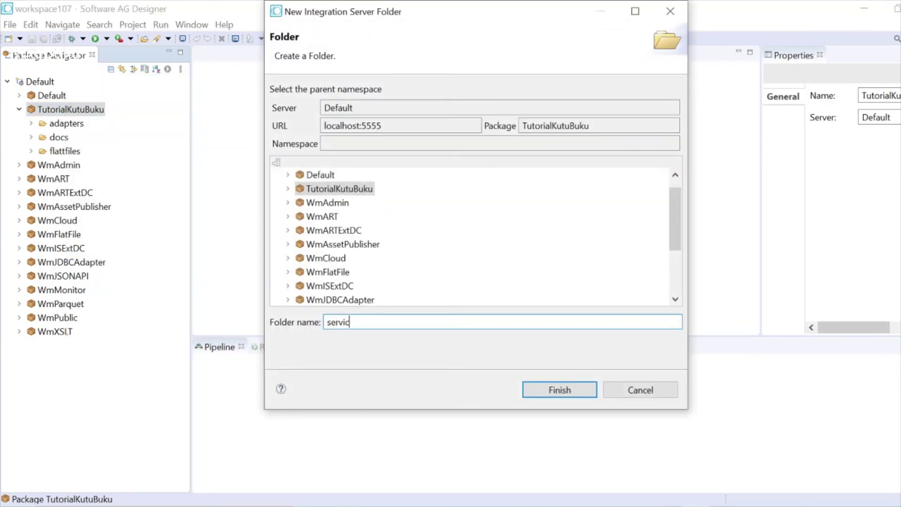
type("es")
left_click(554, 393)
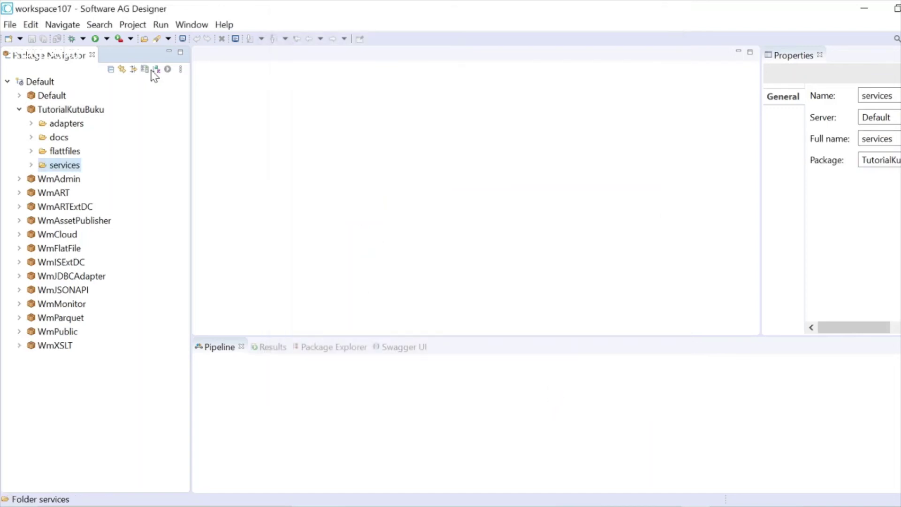
- Create a folder named utils inside TutorialKutuBuku
left_click(89, 110)
right_click(89, 110)
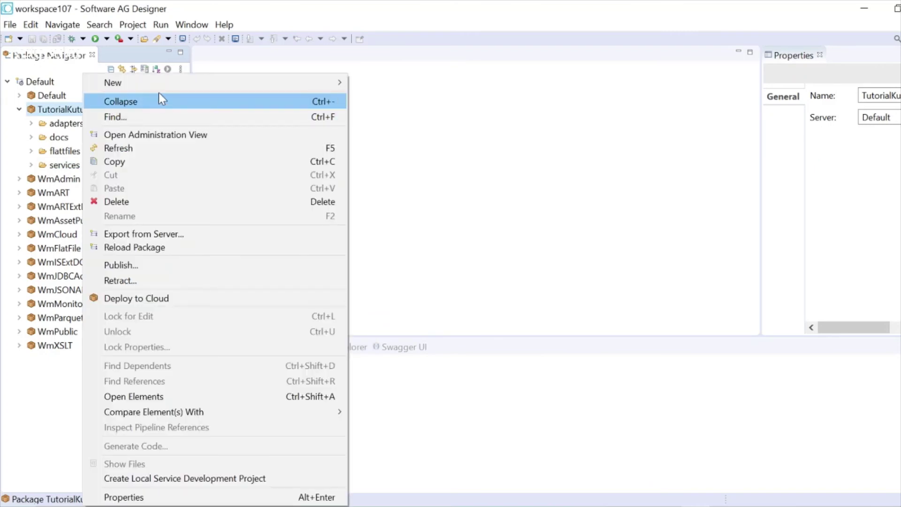
mouse_move(174, 87)
left_click(389, 215)
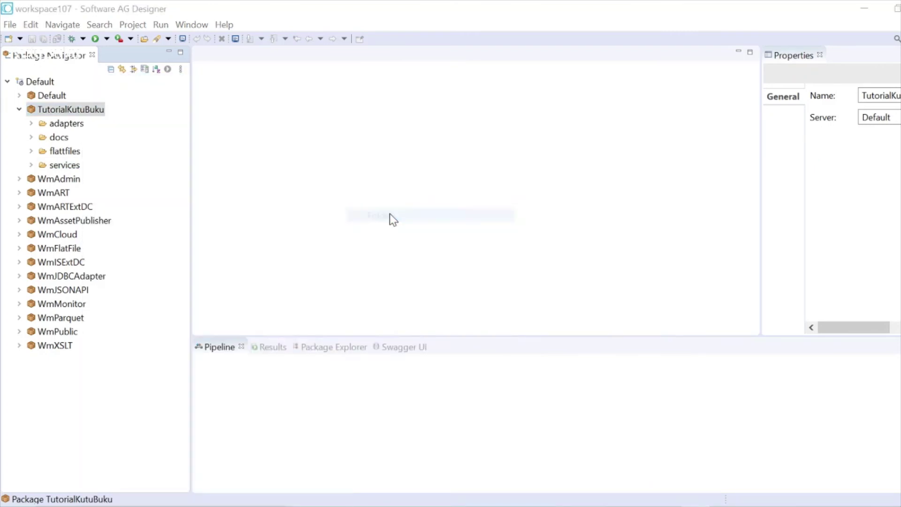
type("utils")
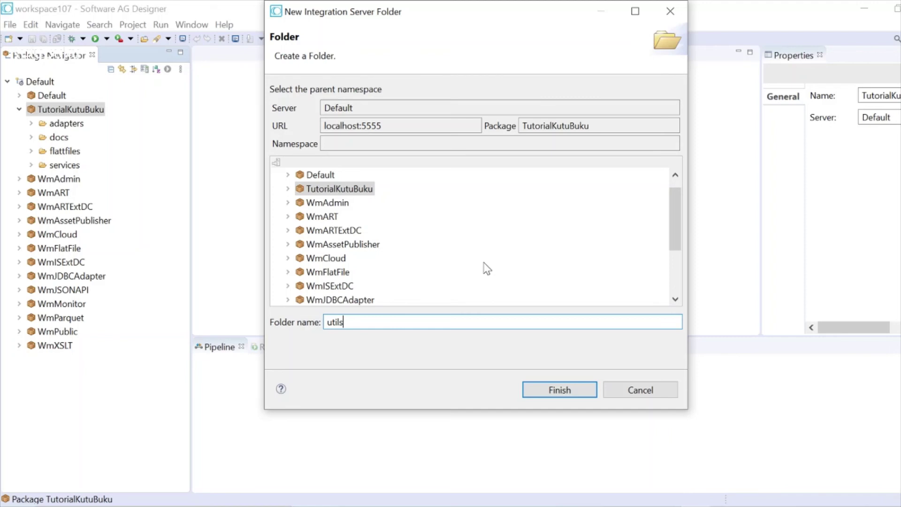
left_click(566, 393)
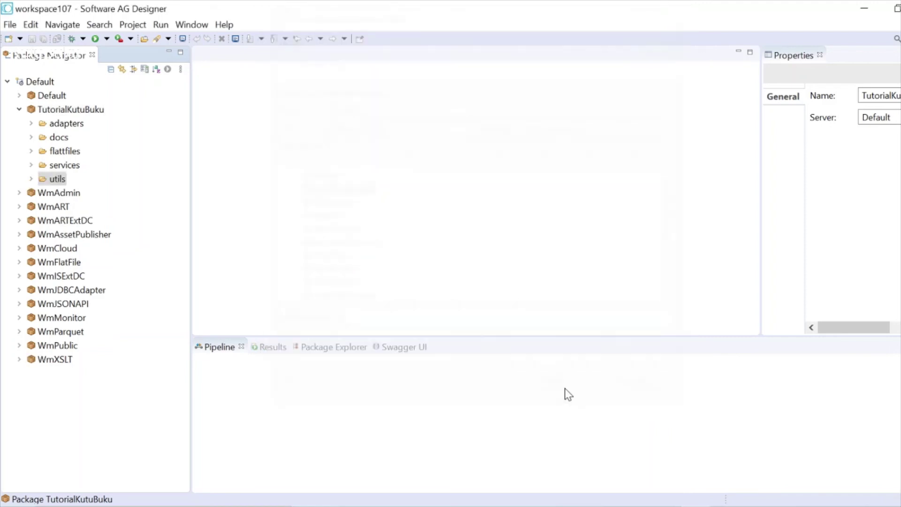
- Create a folder named ws inside the TutorialKutuBuku package
right_click(88, 115)
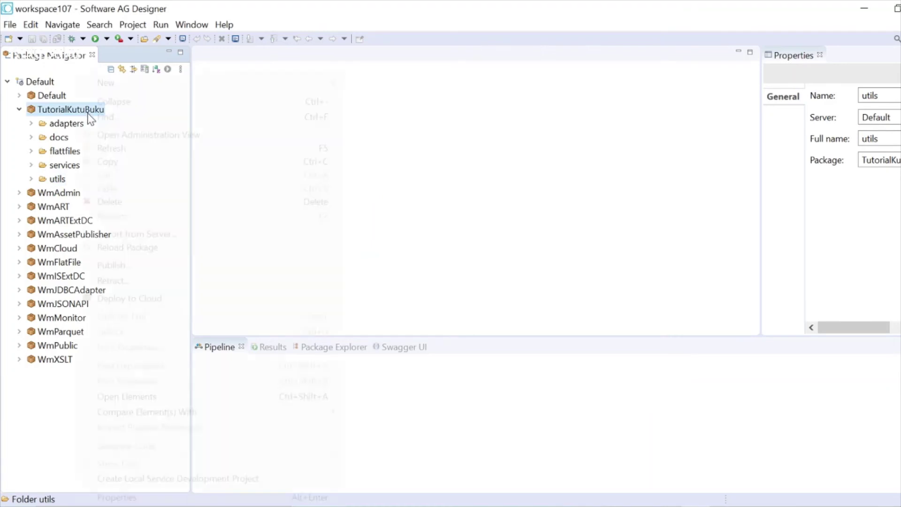
mouse_move(268, 83)
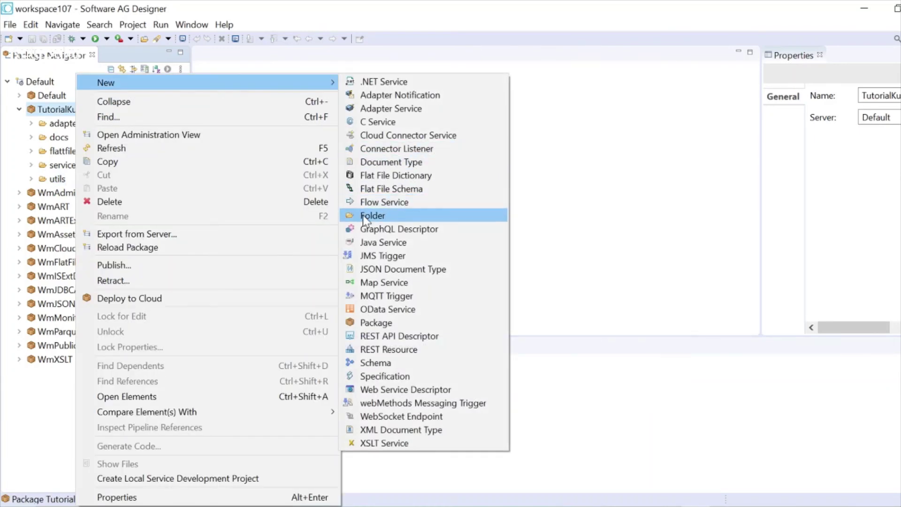
left_click(371, 216)
type("ws")
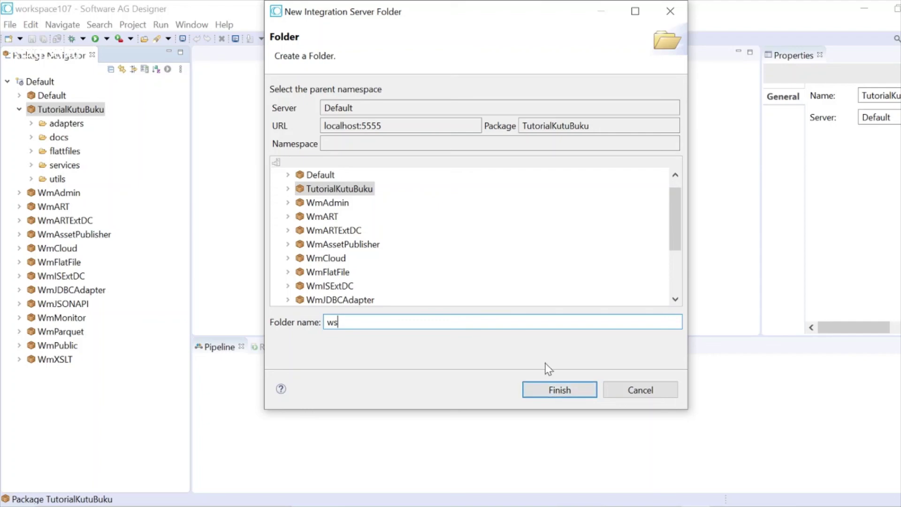
left_click(561, 393)
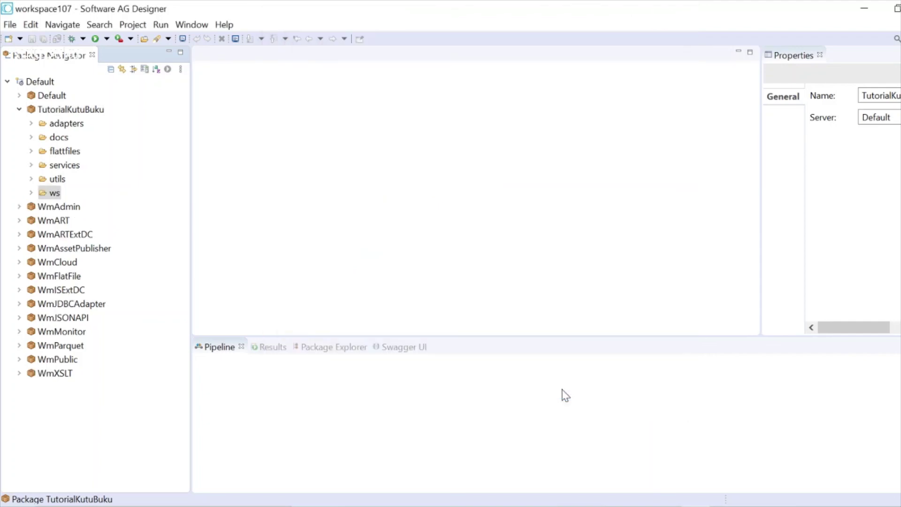
- Create a 'provider' subfolder inside the ws folder and expand ws to show it
right_click(55, 193)
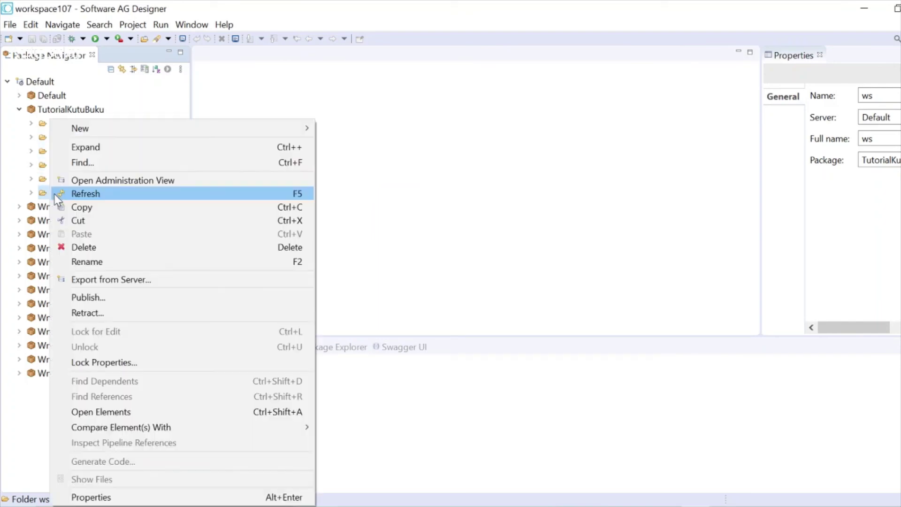
mouse_move(250, 131)
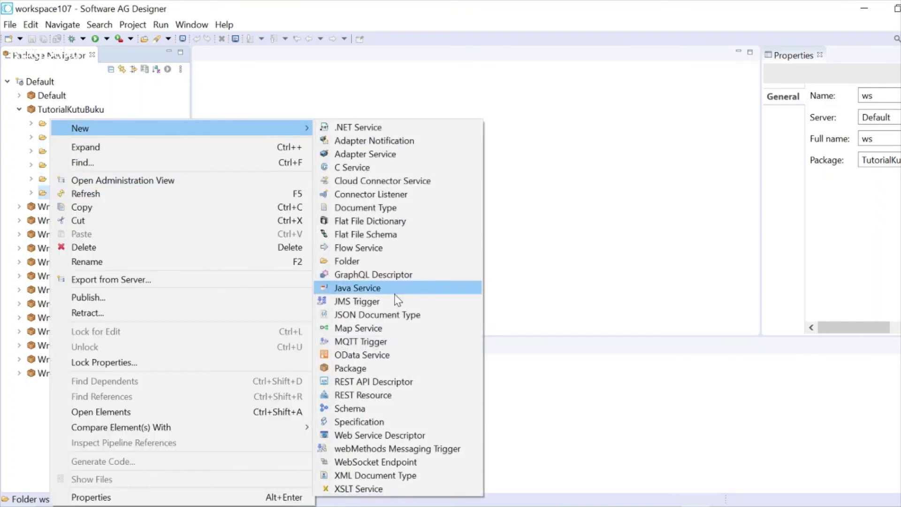
left_click(393, 261)
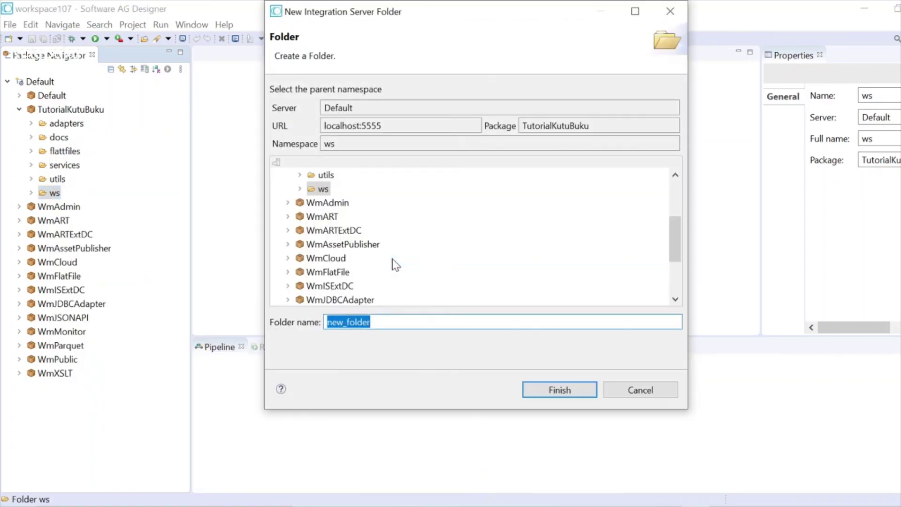
type("provider")
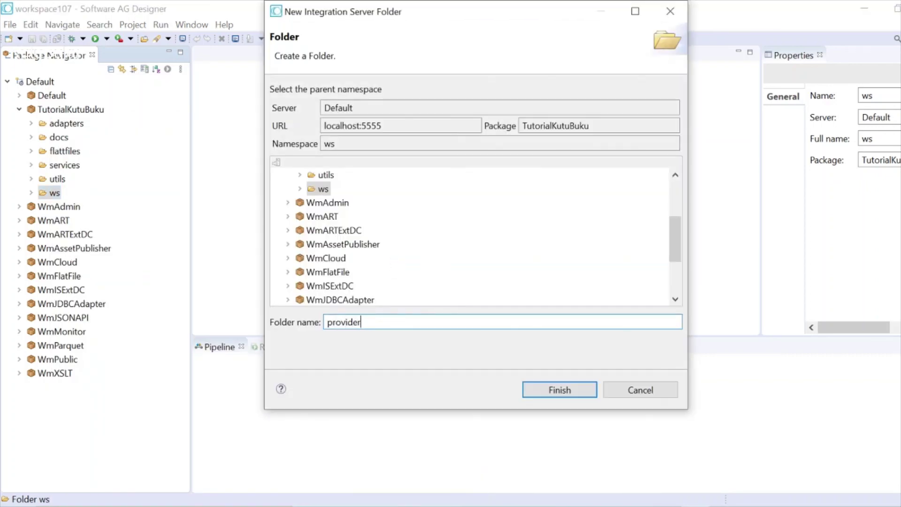
left_click(559, 391)
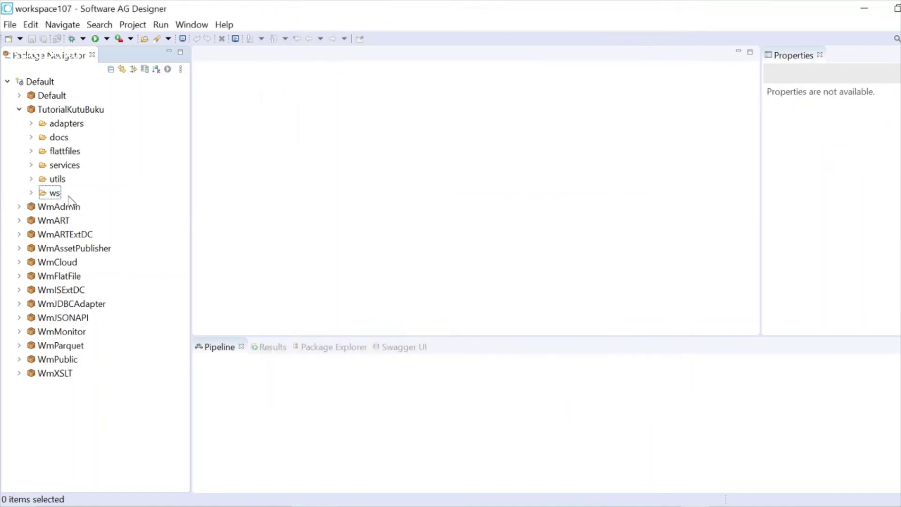
double_click(41, 194)
- Add a second subfolder named 'consumer' inside the ws folder
right_click(43, 195)
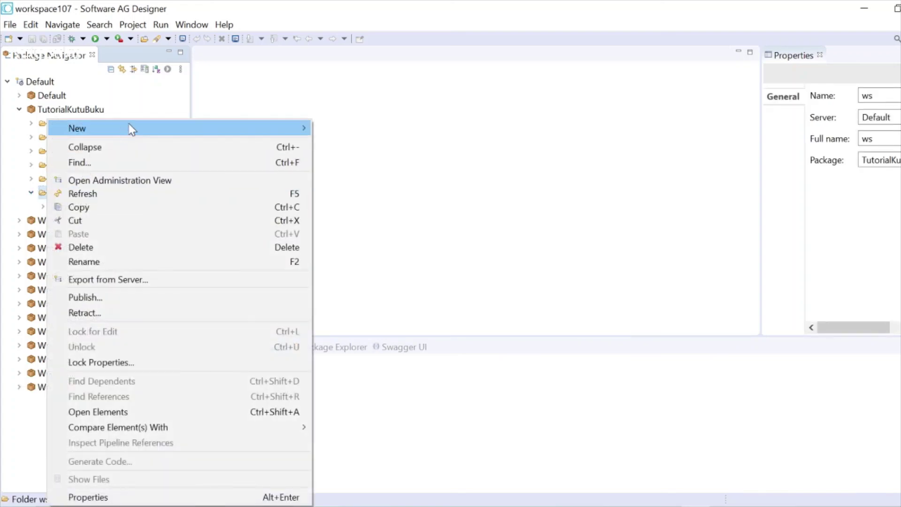
mouse_move(195, 133)
left_click(378, 261)
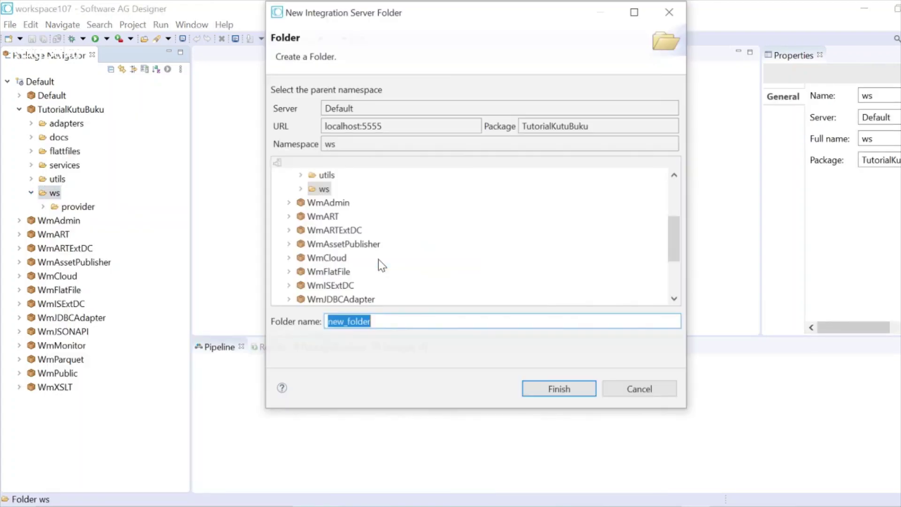
type("consumer")
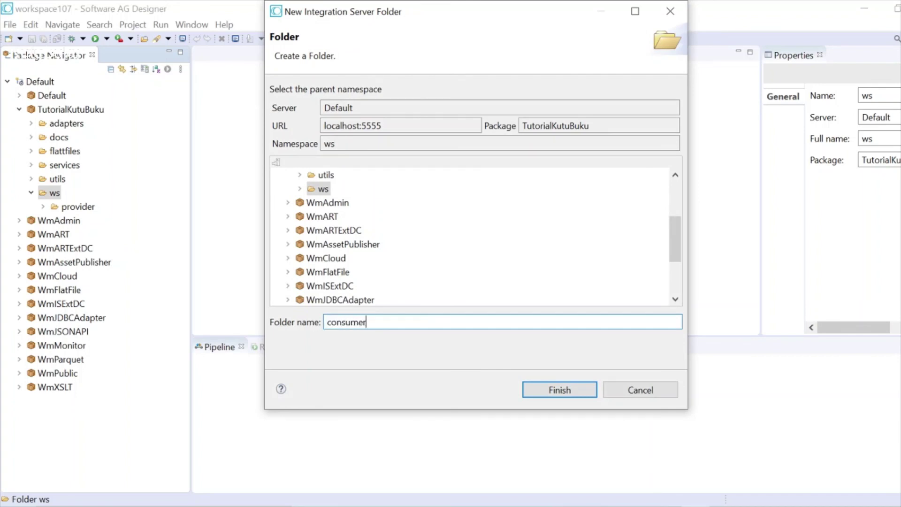
left_click(565, 392)
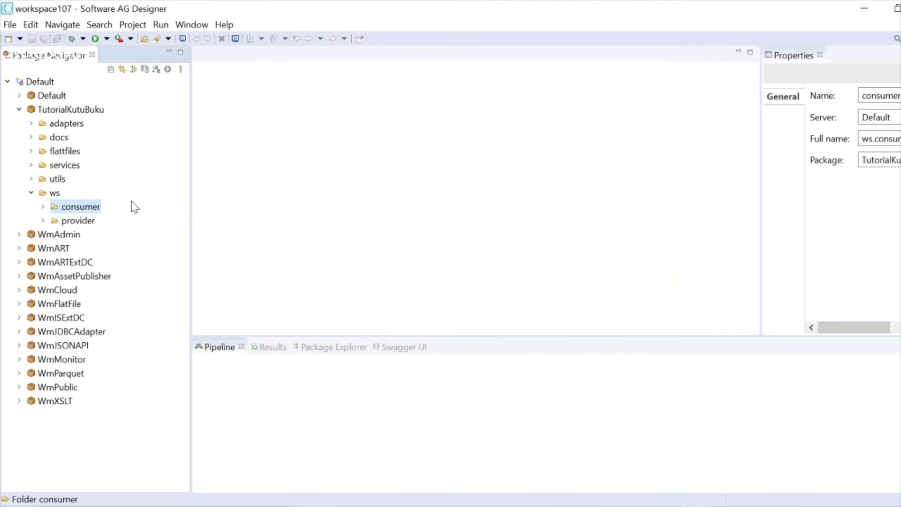
- Collapse ws and create a new 'triggers' folder directly under the TutorialKutuBuku package
left_click(31, 192)
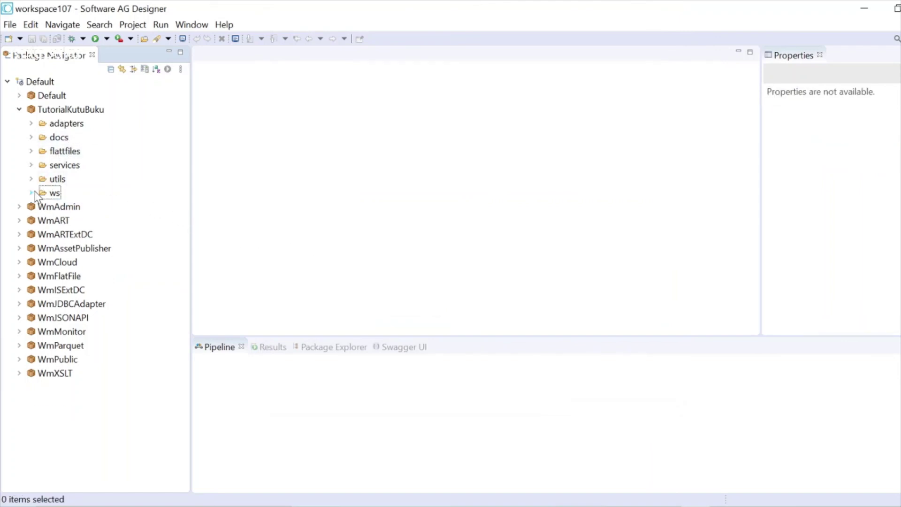
right_click(63, 109)
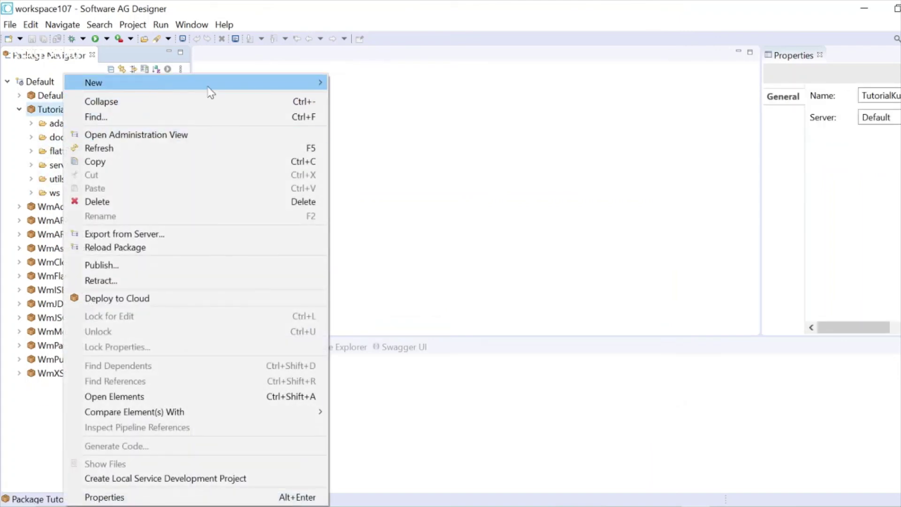
mouse_move(316, 81)
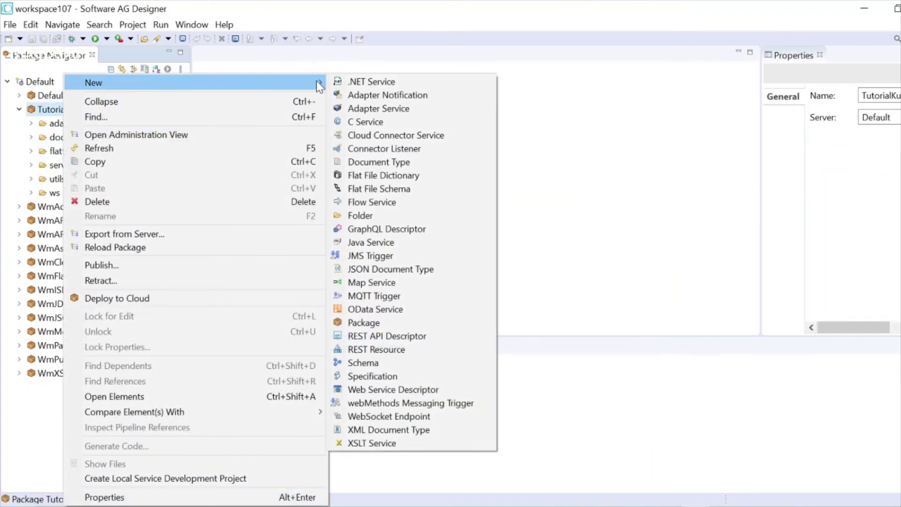
left_click(407, 215)
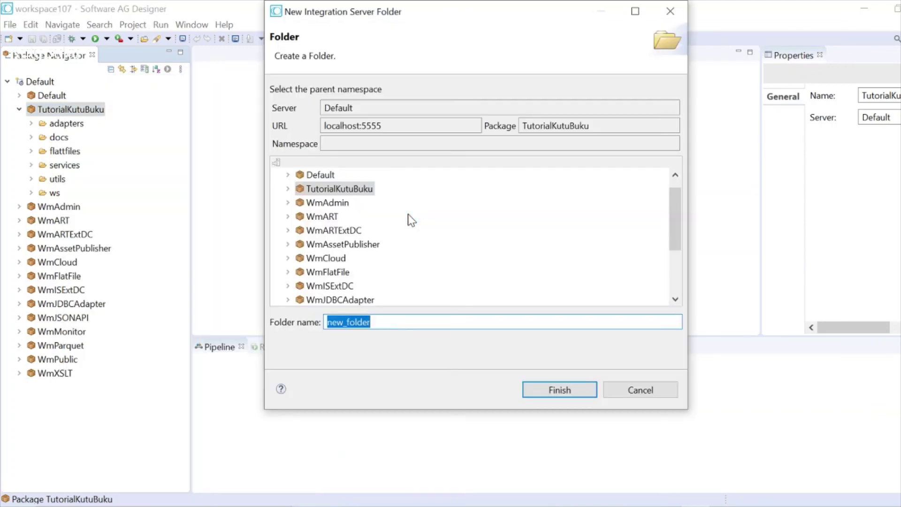
type("trig")
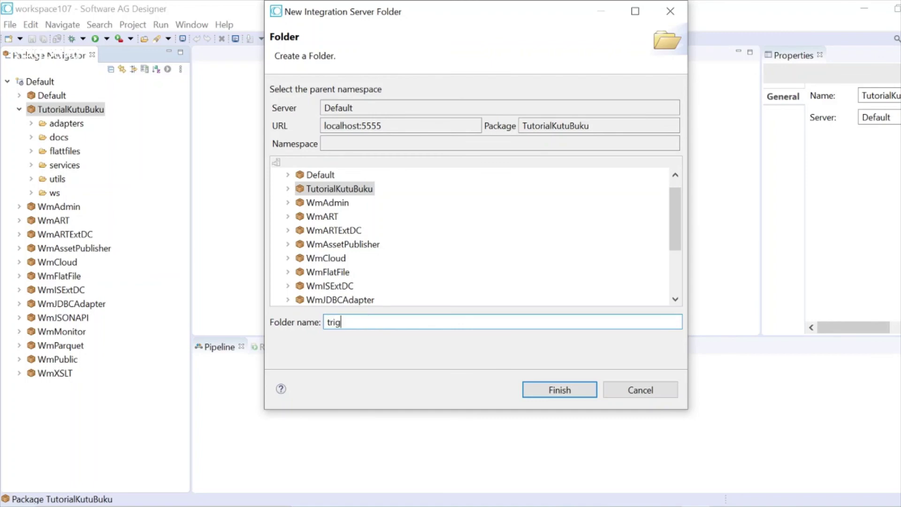
type("gers")
left_click(558, 391)
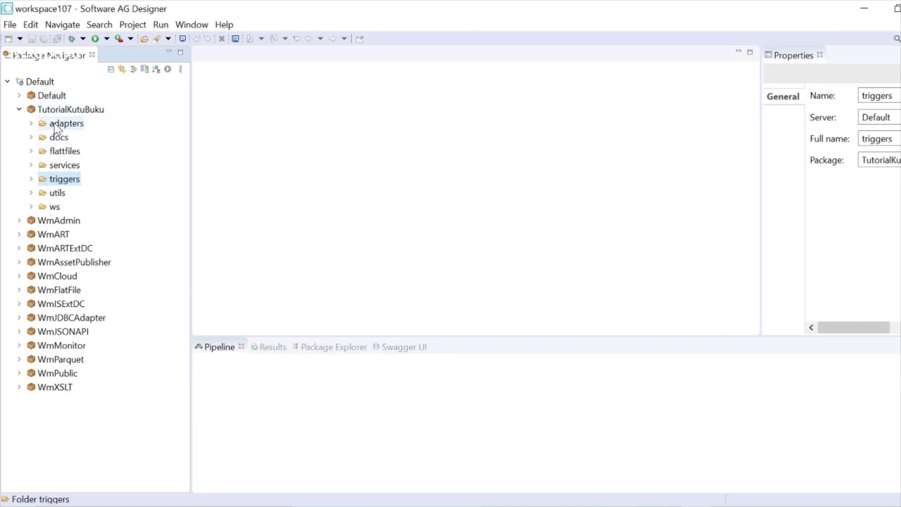
left_click(79, 125)
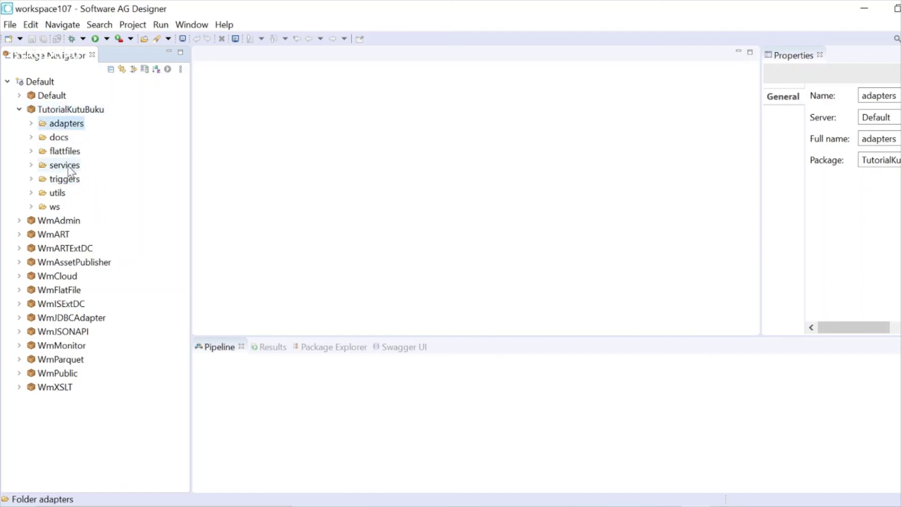